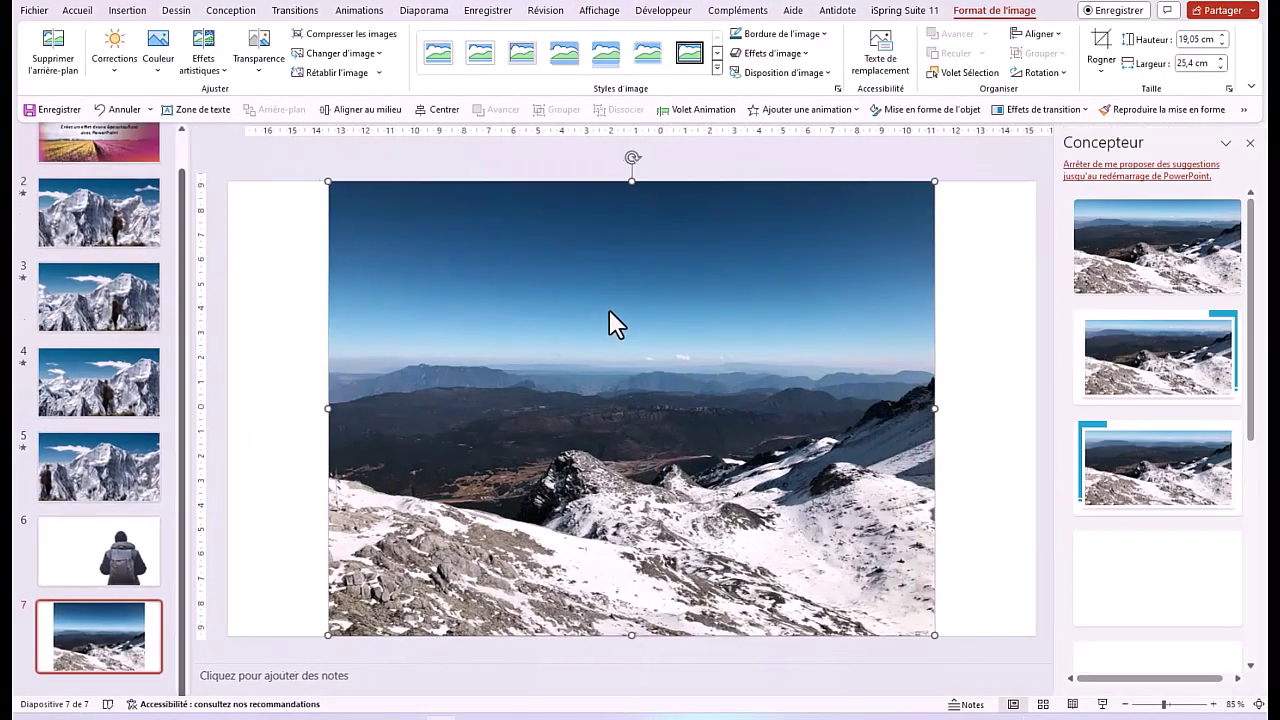
Step: Remove the mountain photo's background, marking the snowy slope to keep so only the foreground ridge remains
left_click(53, 55)
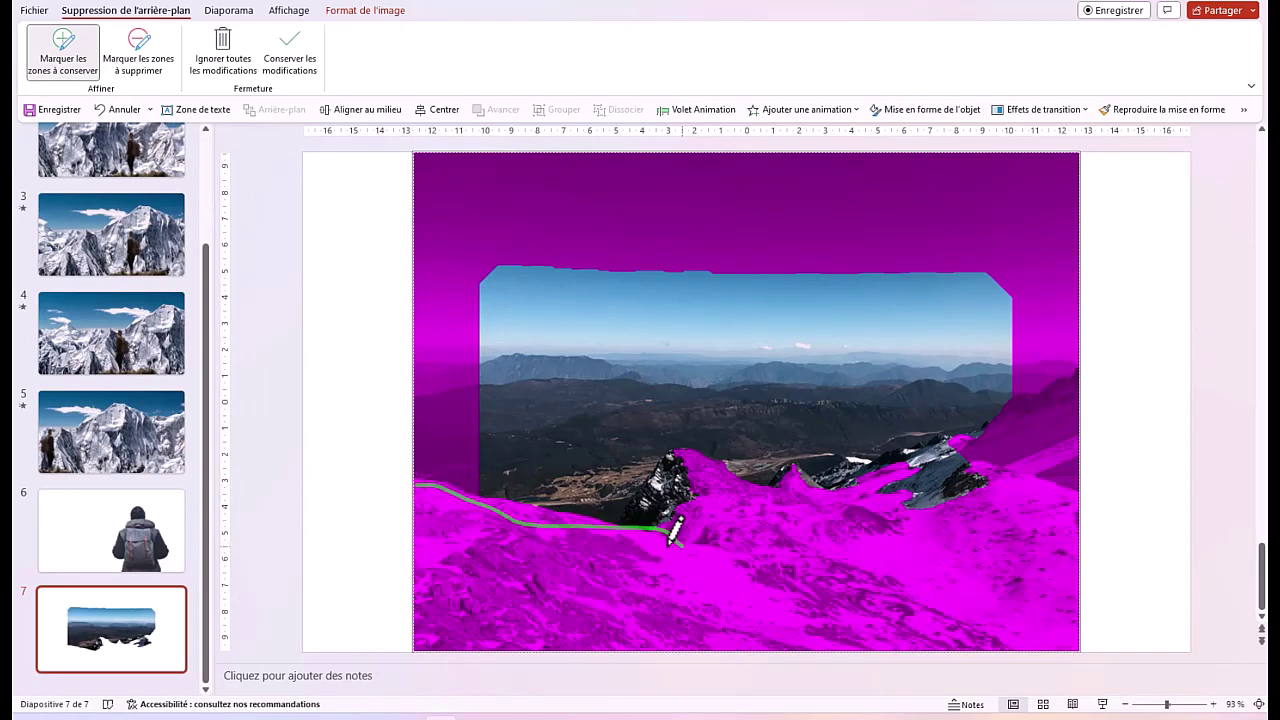
left_click_drag(670, 530, 674, 527)
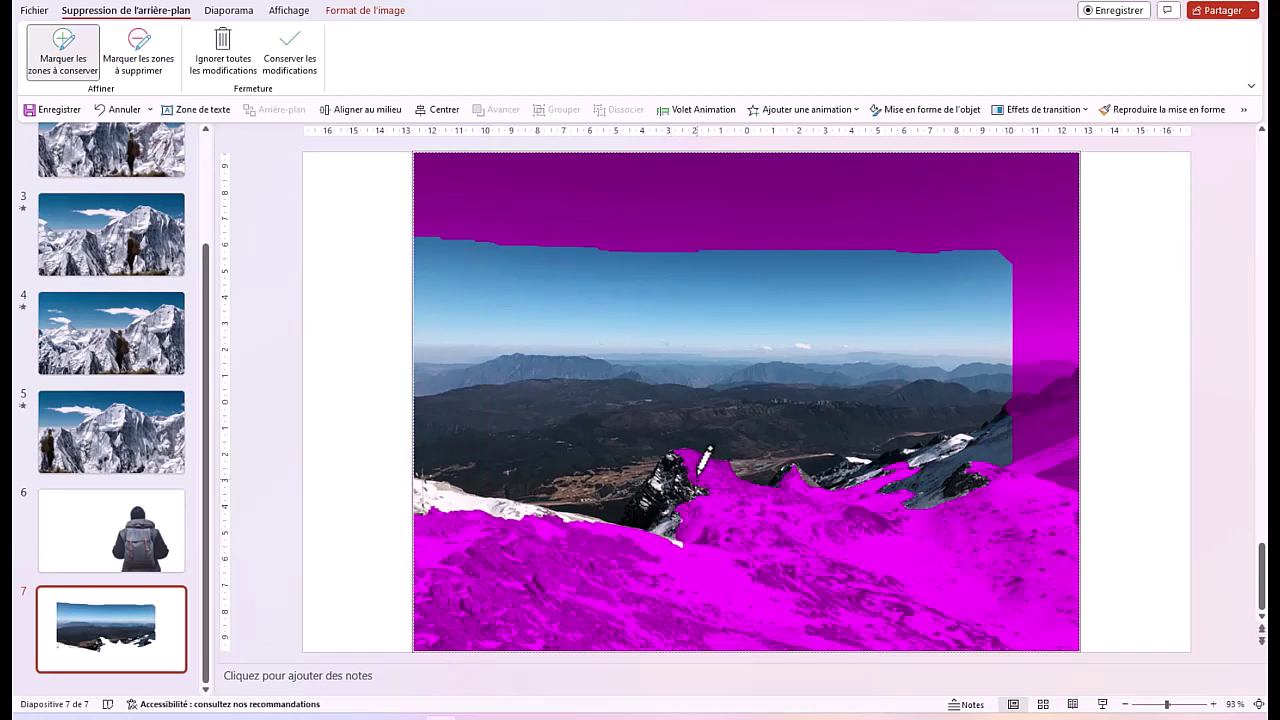
key("Escape")
left_click(1101, 45)
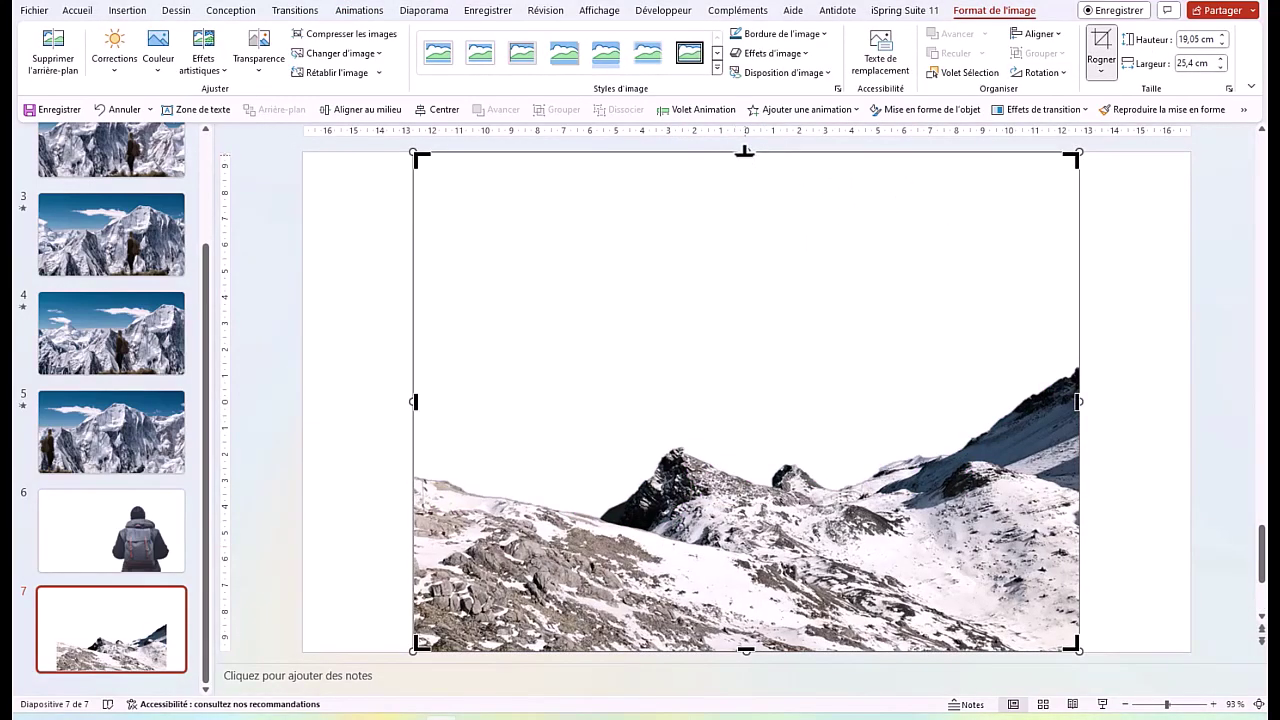
Step: Crop the empty space off the top and bottom of the ridge picture
left_click_drag(746, 150, 746, 353)
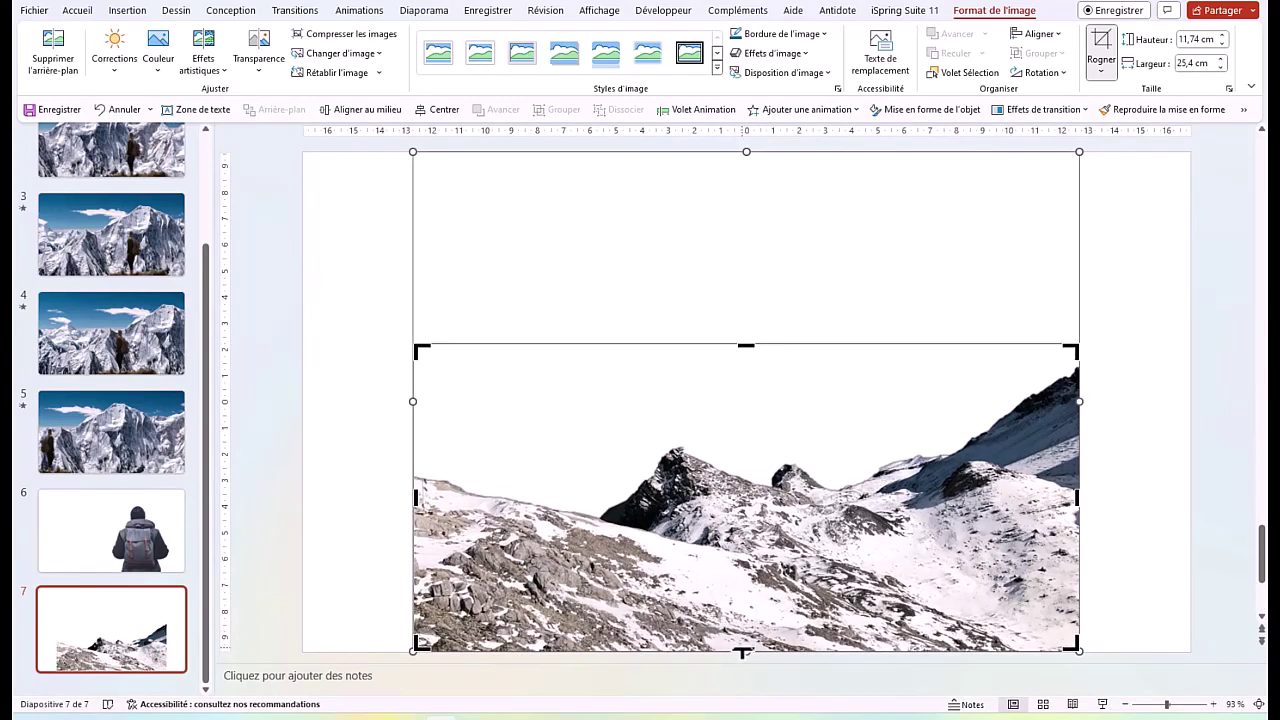
left_click_drag(745, 653, 742, 590)
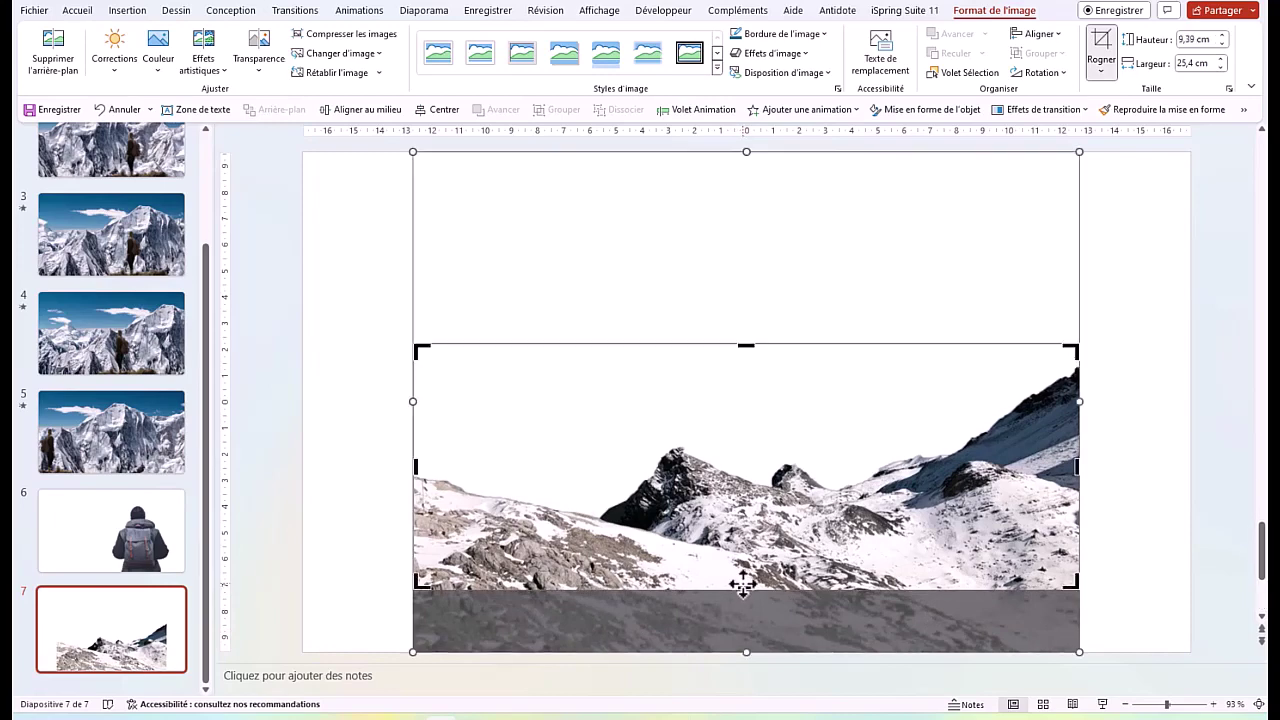
left_click(1100, 40)
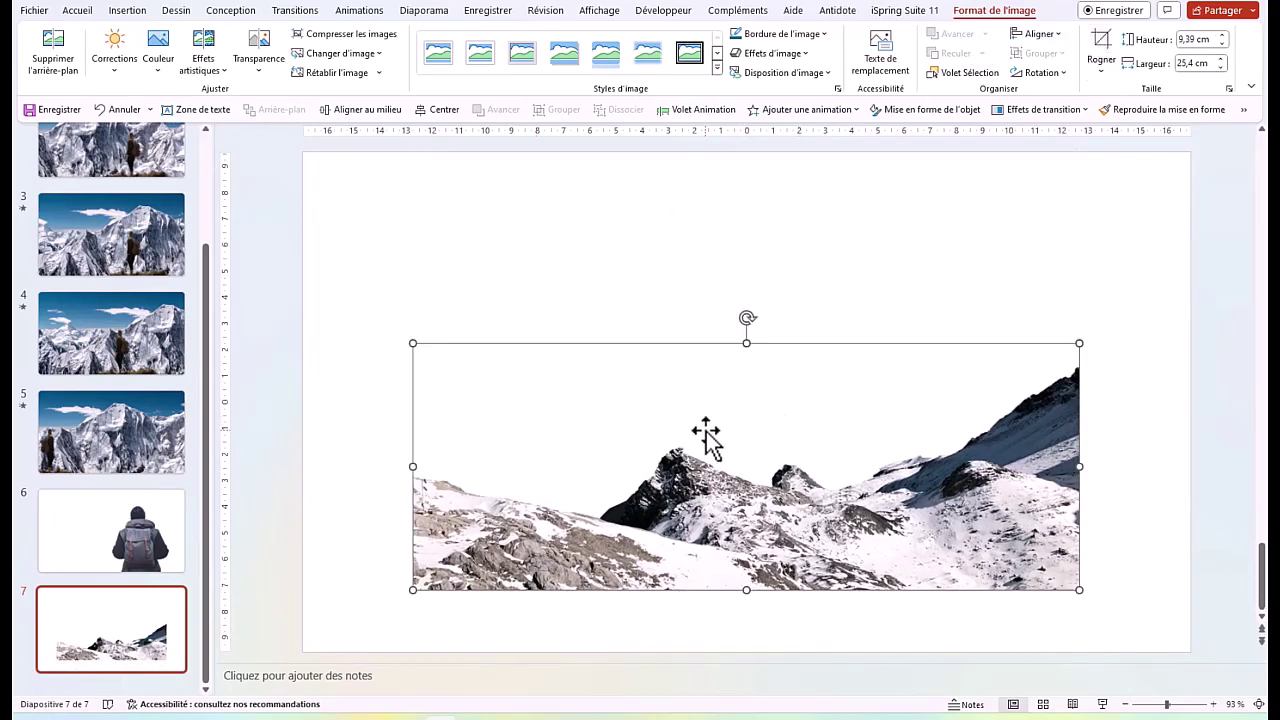
Step: Move the ridge to the slide's bottom-left and enlarge it to span the slide width
left_click_drag(705, 432, 594, 492)
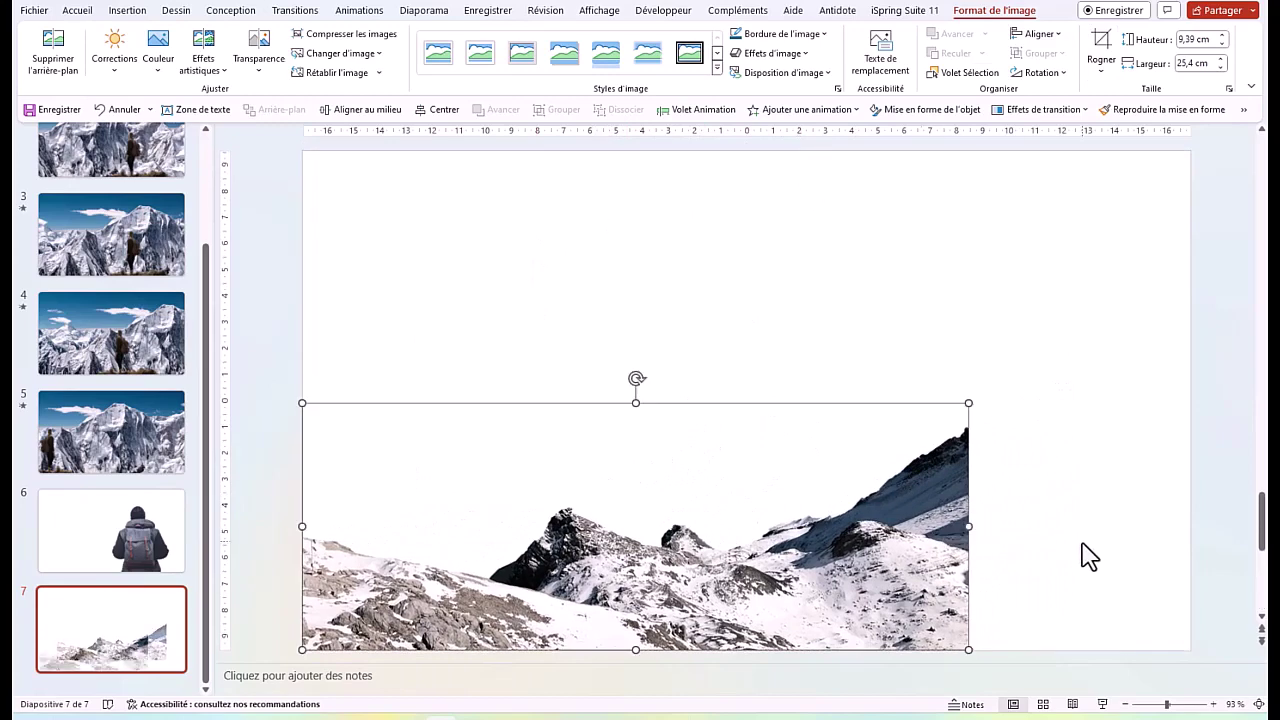
left_click_drag(965, 646, 1190, 654)
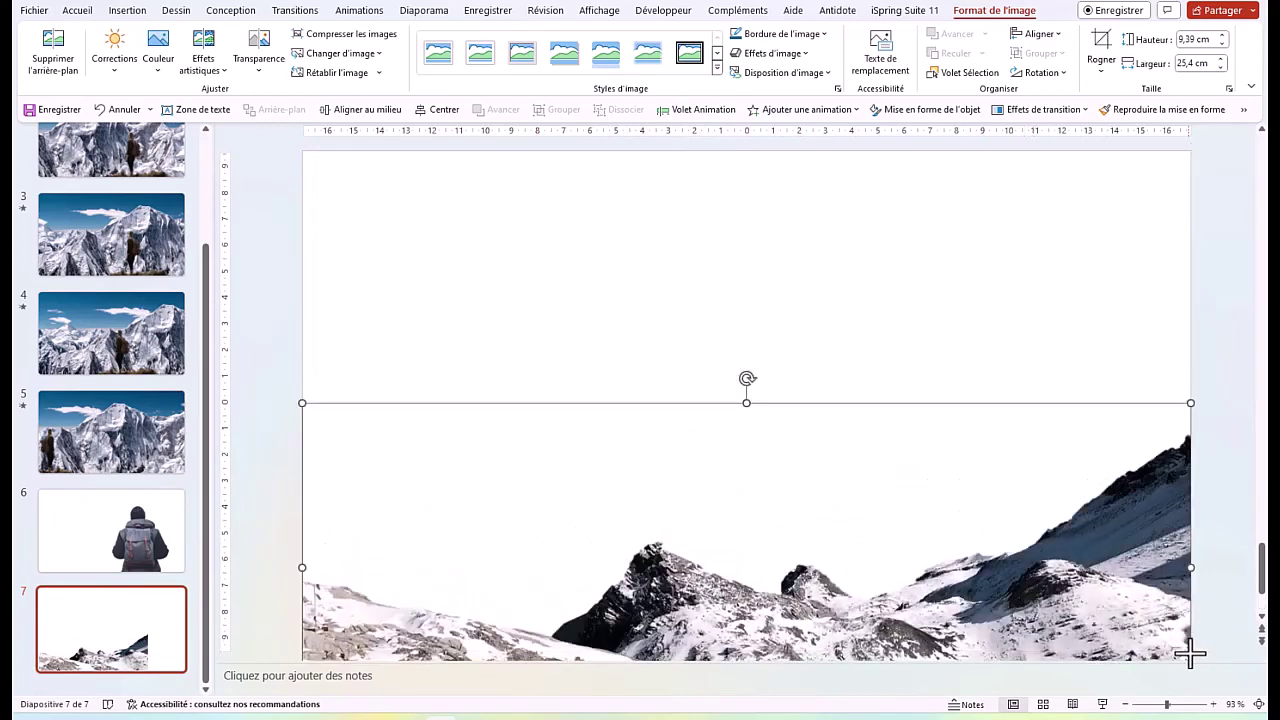
scroll(915, 185, "down", 1)
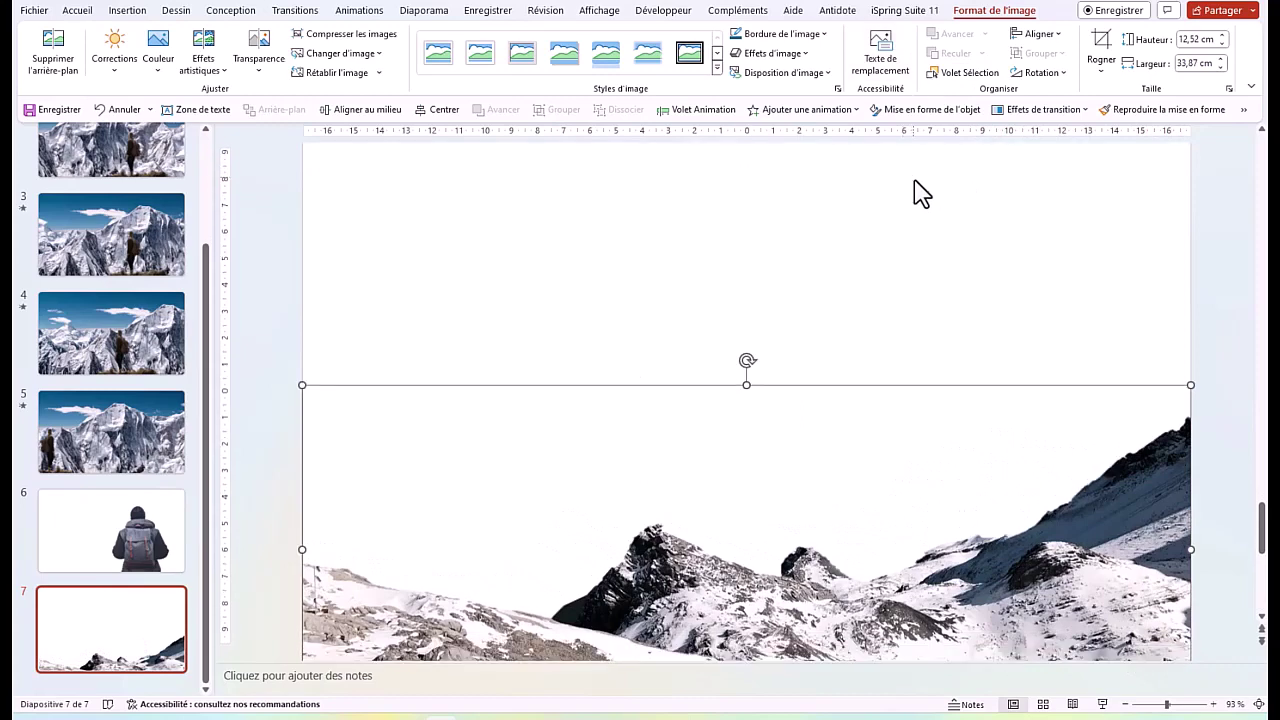
scroll(920, 194, "down", 3)
Step: Re-crop the ridge to 9.39 cm tall, shifted up inside its frame along the bottom edge
left_click(1101, 45)
mouse_move(746, 652)
left_mouse_down()
mouse_move(743, 510)
mouse_move(741, 570)
left_mouse_up()
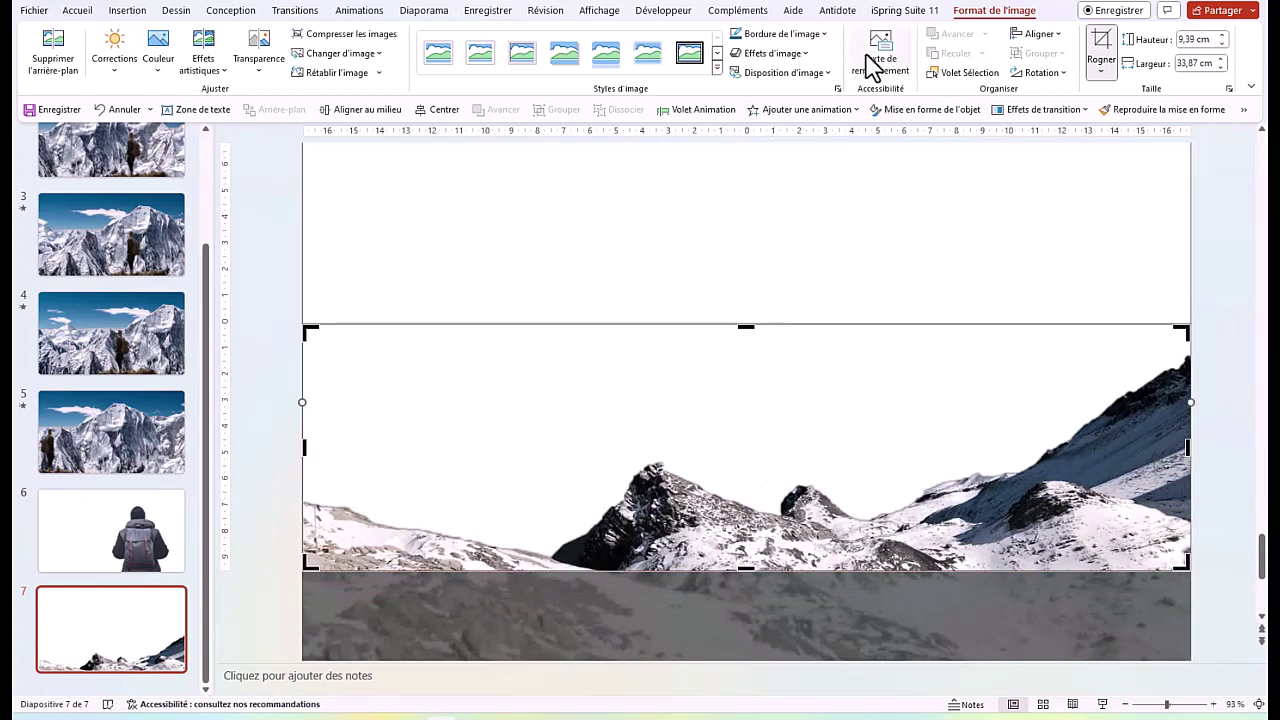
left_click(1104, 45)
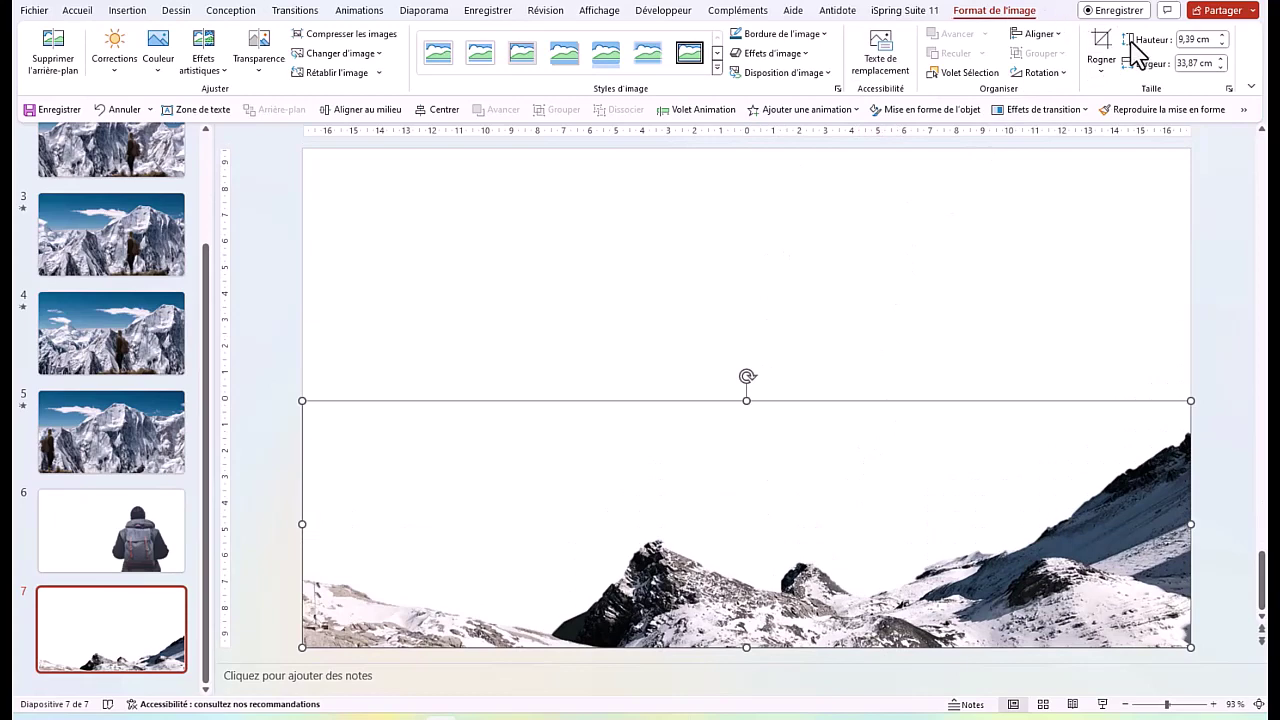
left_click(1099, 45)
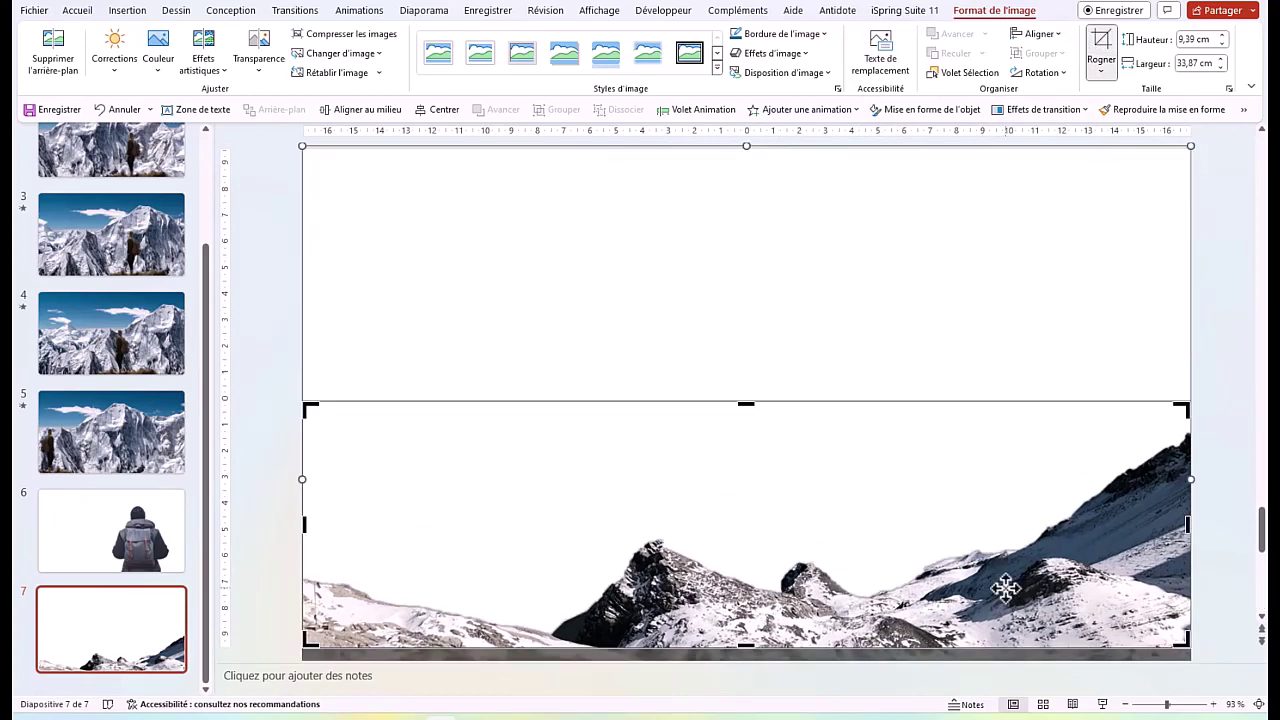
left_click_drag(1005, 588, 1005, 553)
left_click(278, 527)
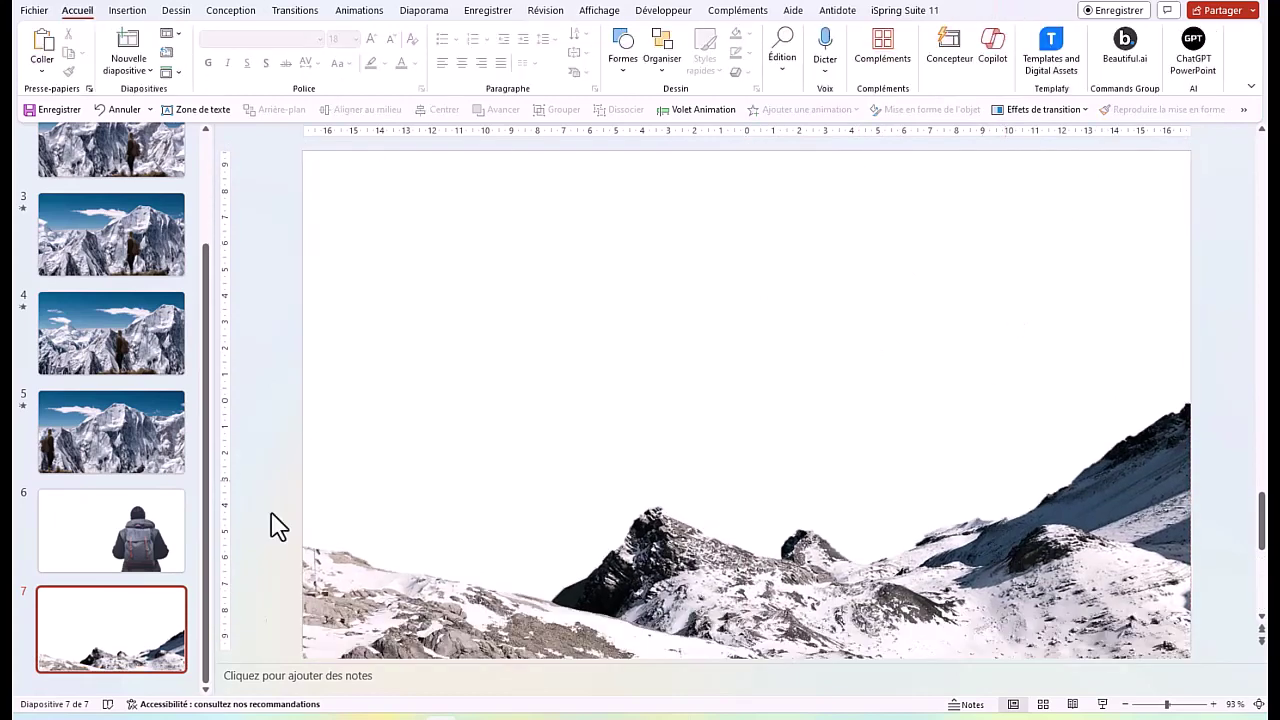
Step: Copy the backpacker picture from slide 6 and paste it onto slide 7
left_click(145, 565)
right_click(875, 530)
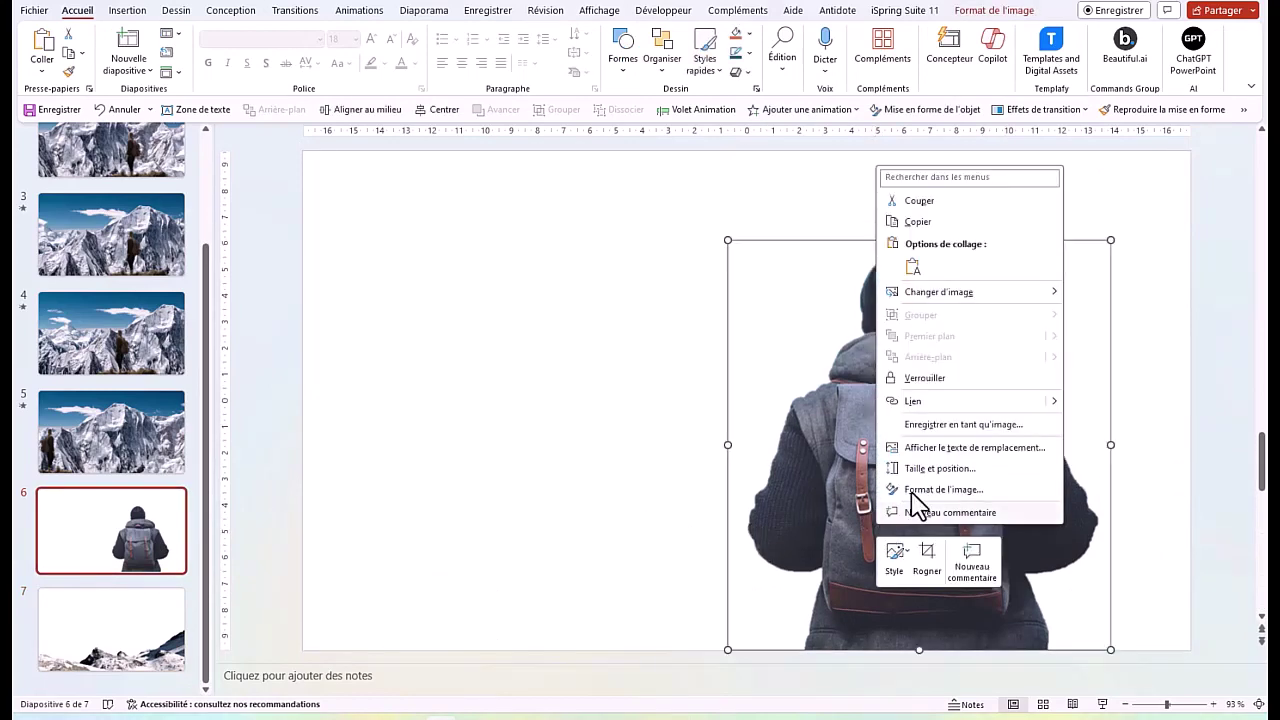
left_click(781, 278)
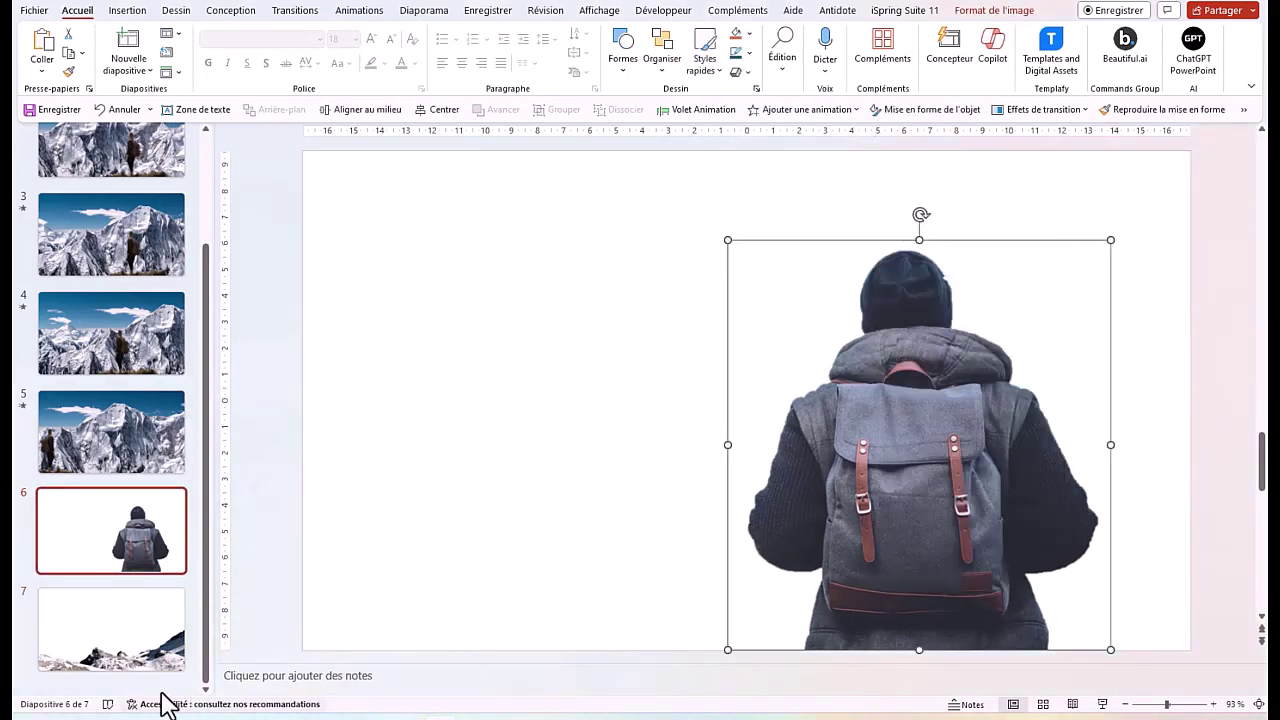
left_click(158, 640)
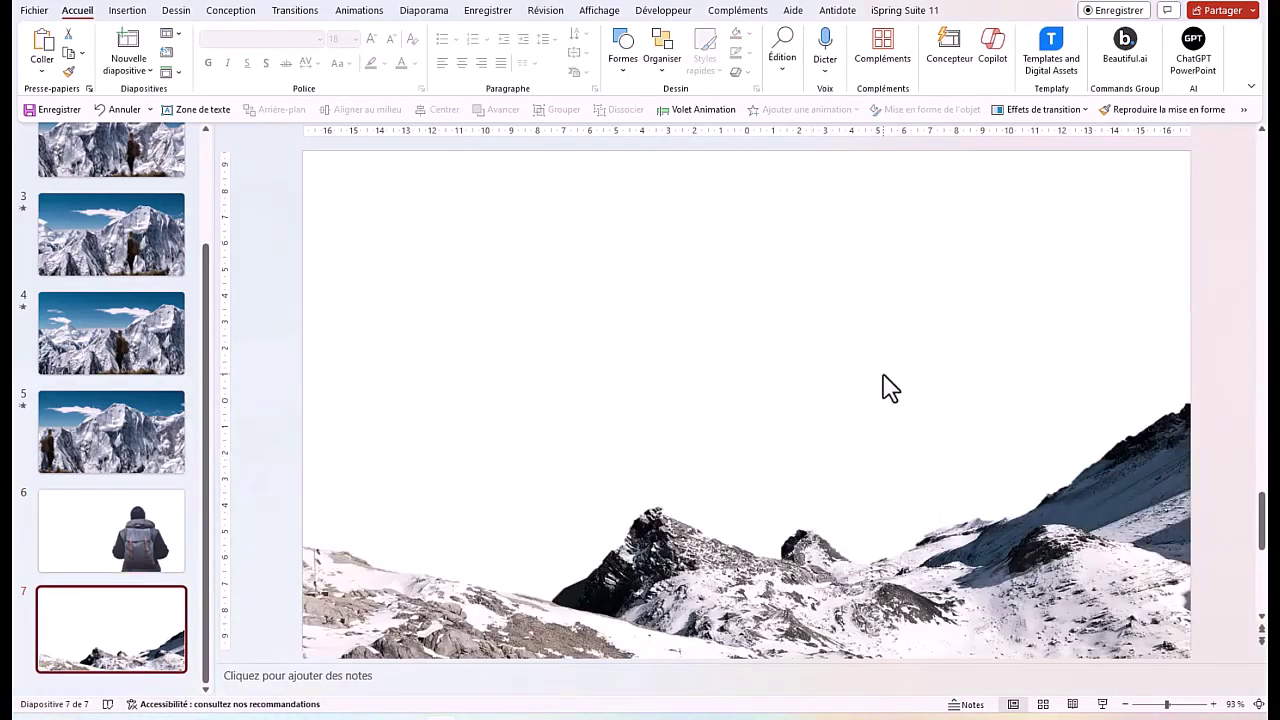
key("ctrl+v")
Step: Shrink the backpacker, stand it on the ridge's left side, and add blank slide 8
left_click_drag(747, 428, 935, 478)
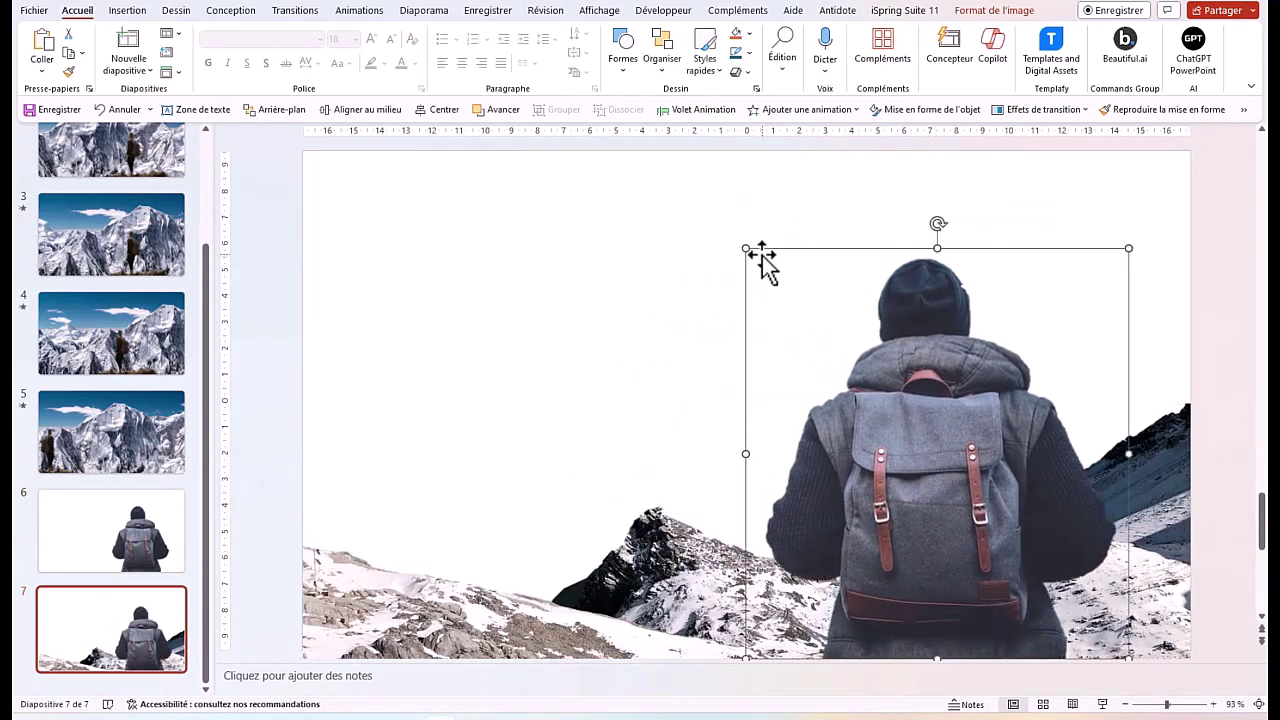
left_click_drag(748, 249, 901, 403)
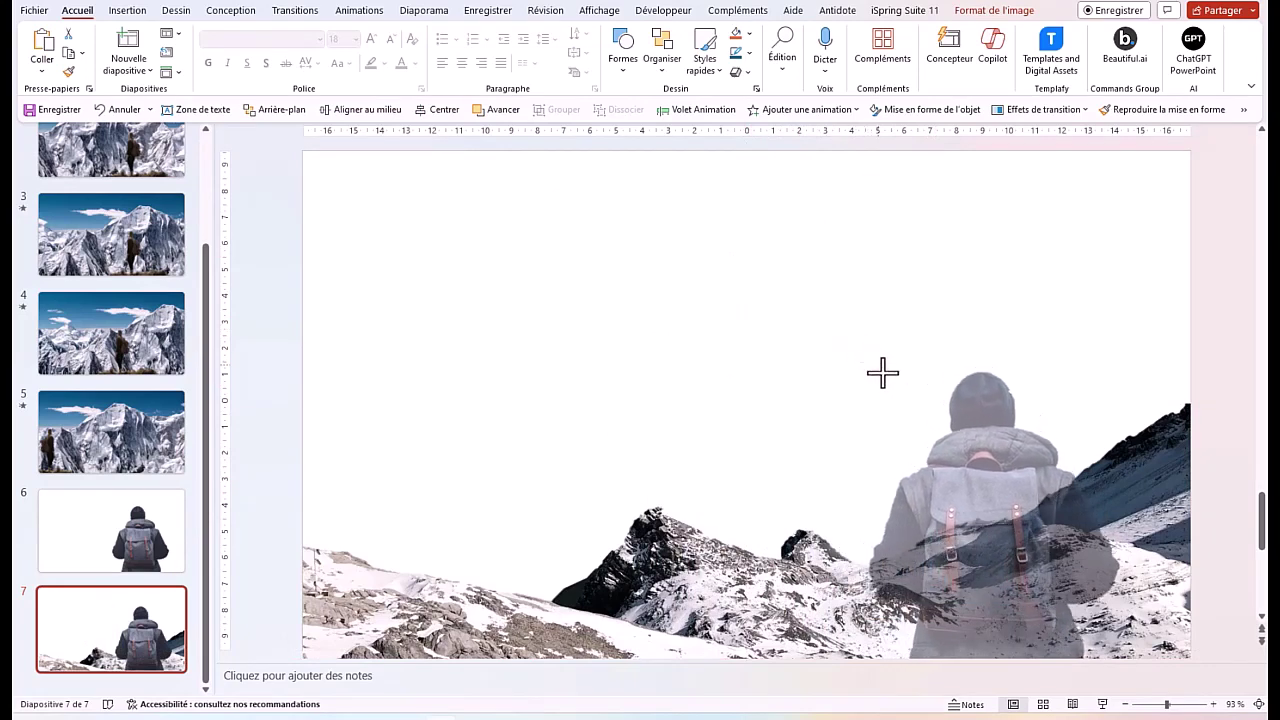
left_click_drag(901, 403, 928, 443)
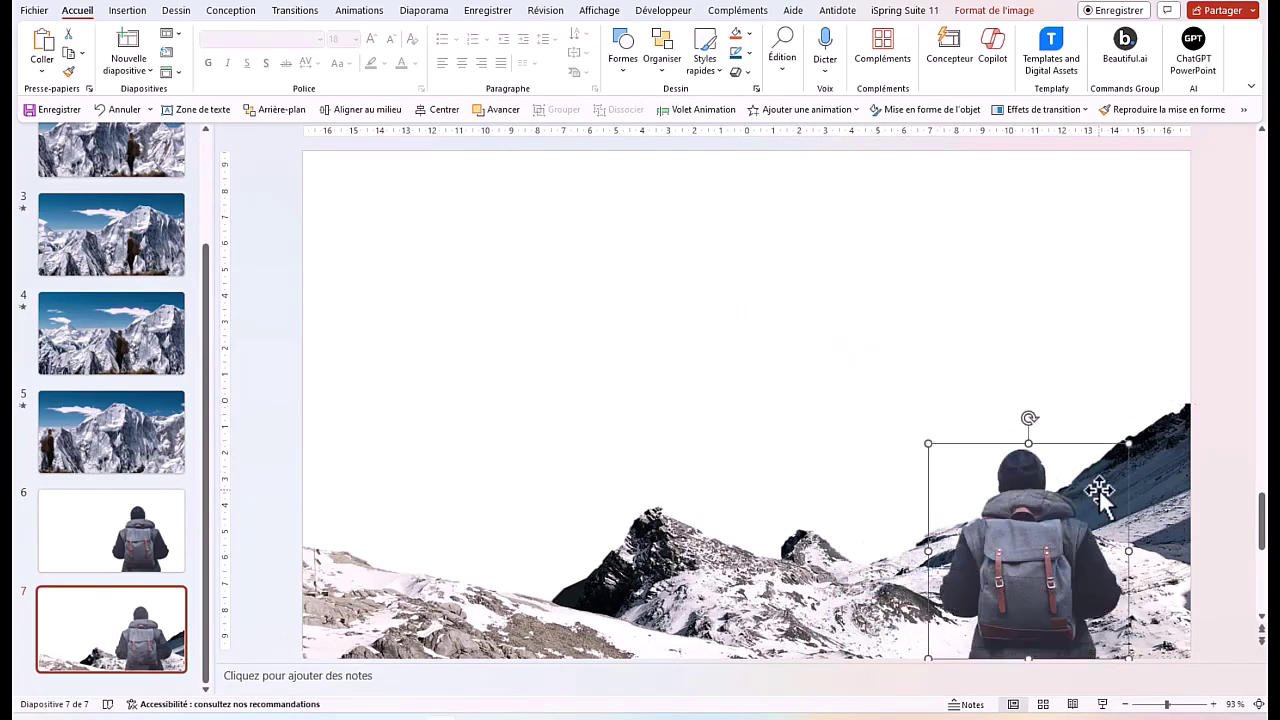
left_click_drag(1063, 505, 622, 493)
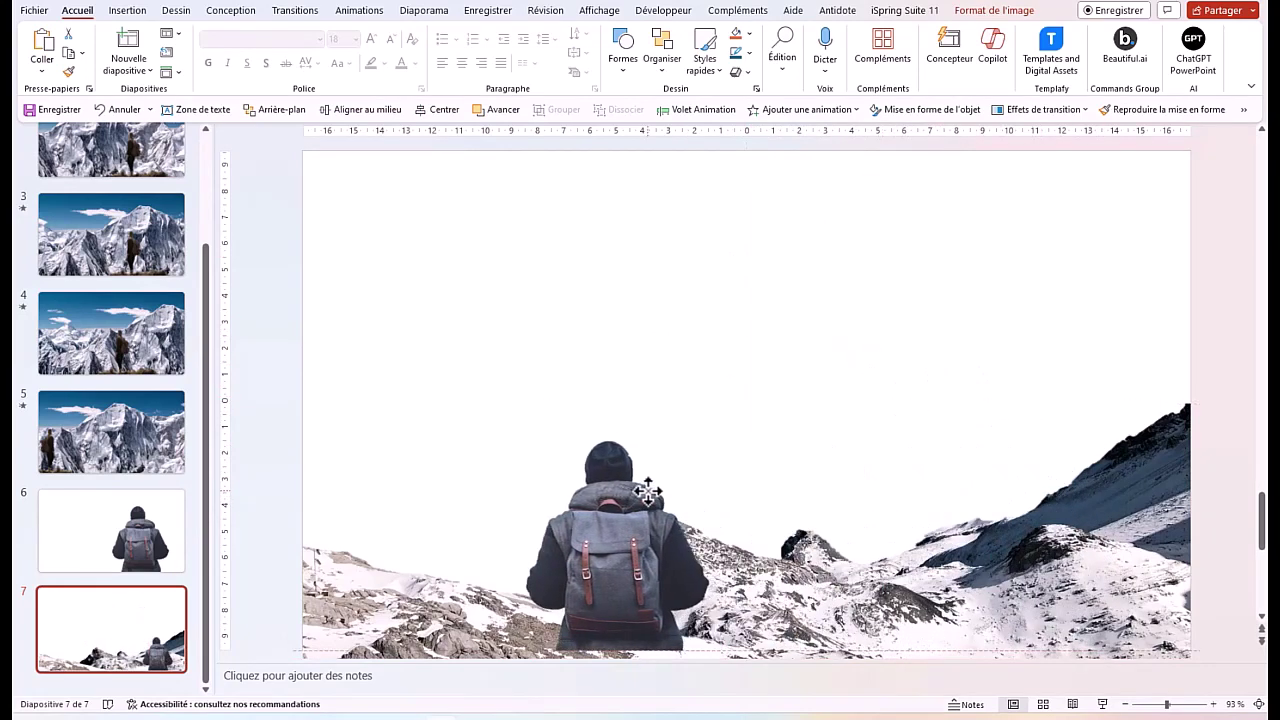
left_click_drag(622, 493, 494, 493)
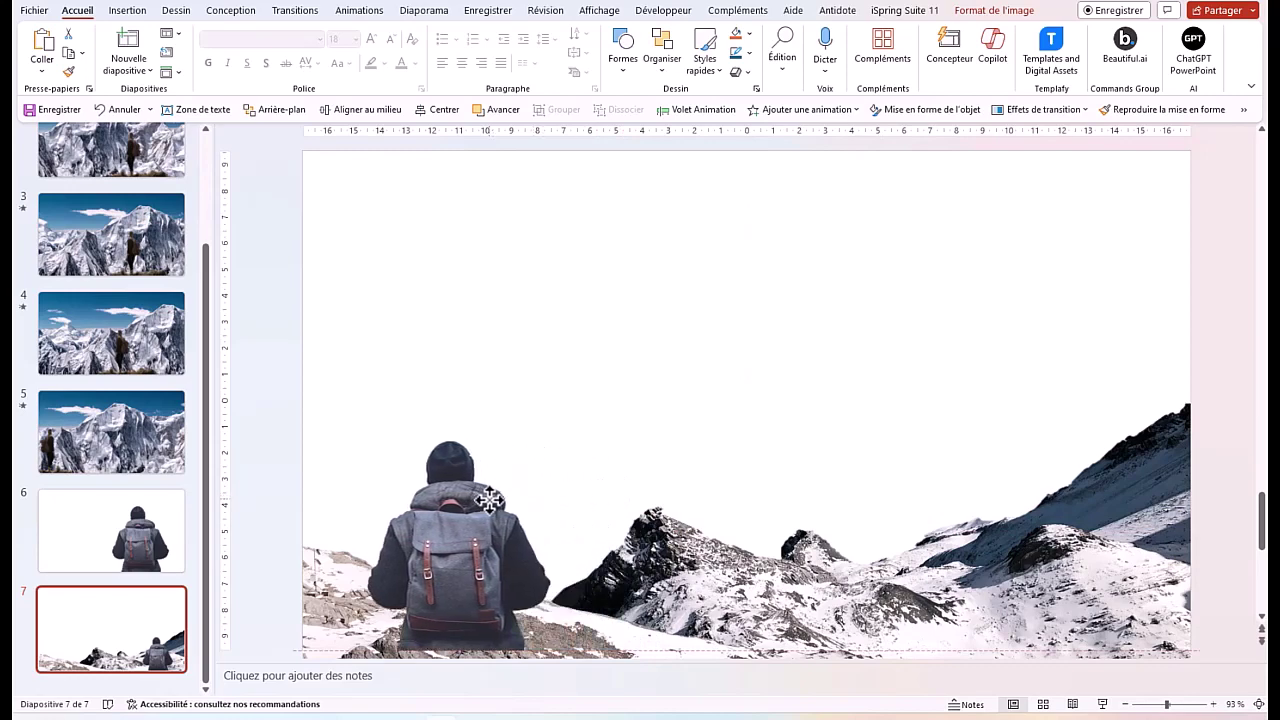
key("ctrl+m")
left_click(143, 11)
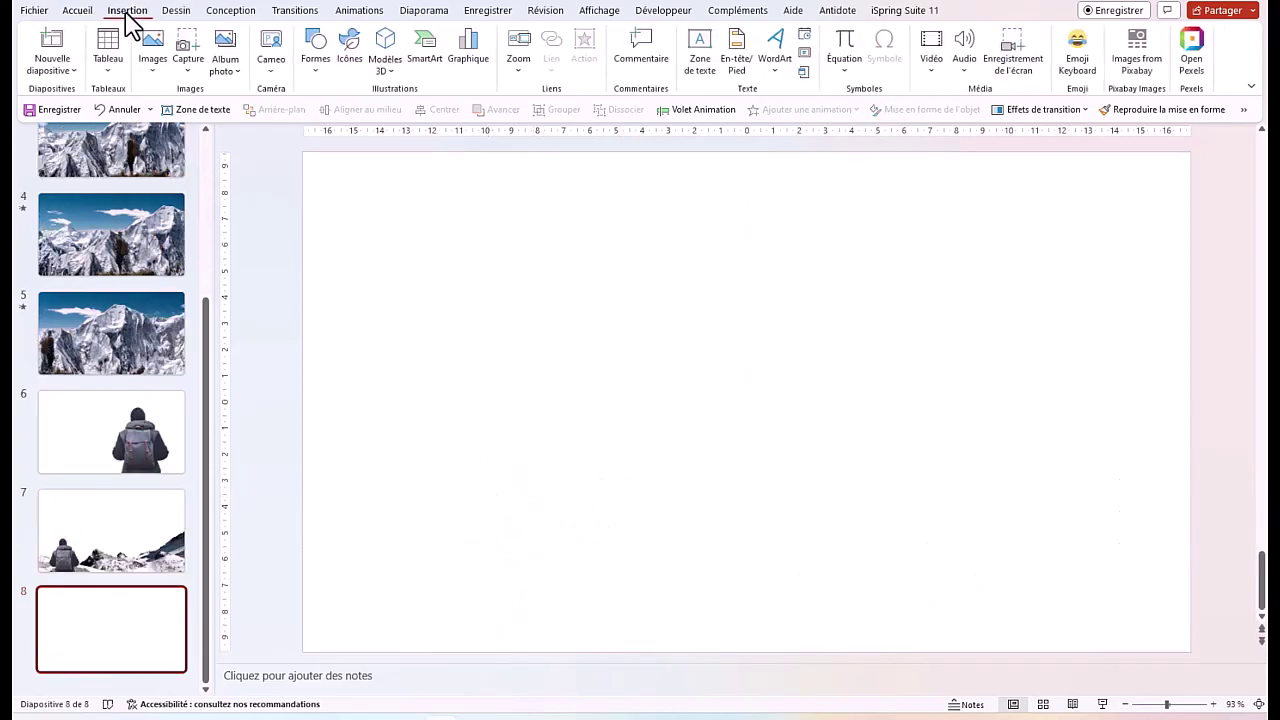
Step: Insert the downloaded snowy panorama photo onto slide 8 from this computer
left_click(154, 58)
left_click(219, 116)
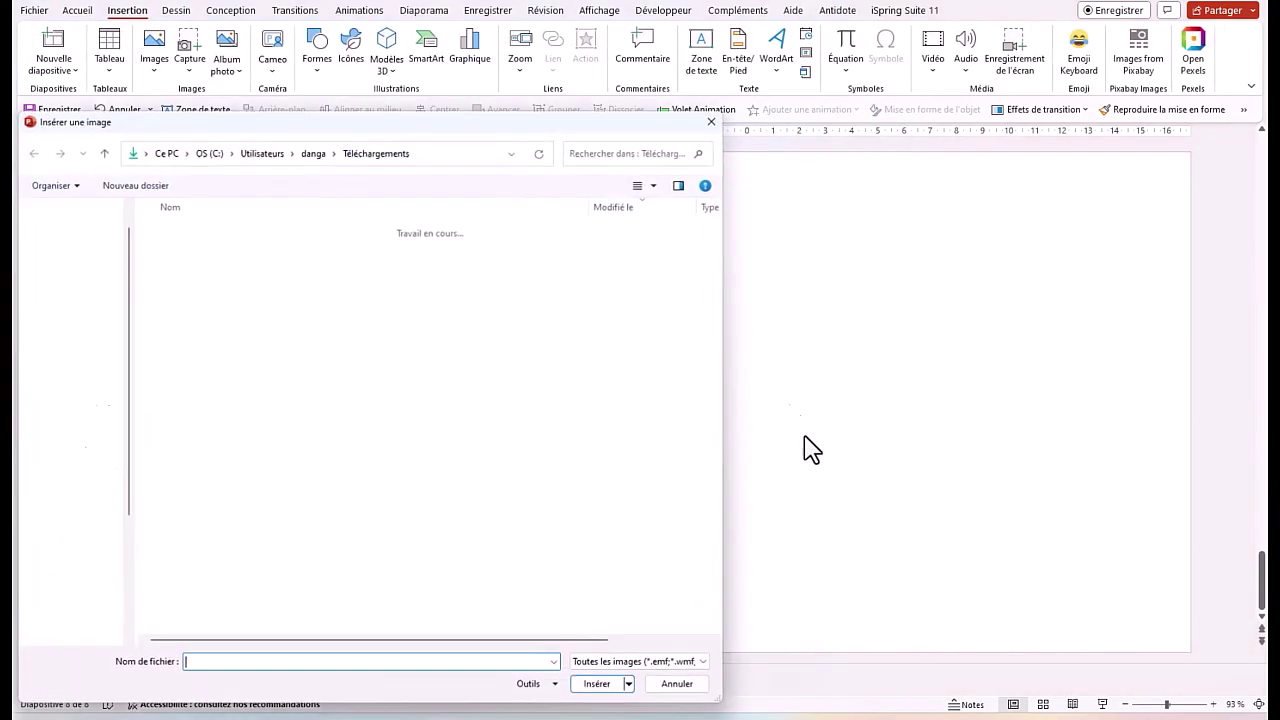
double_click(250, 276)
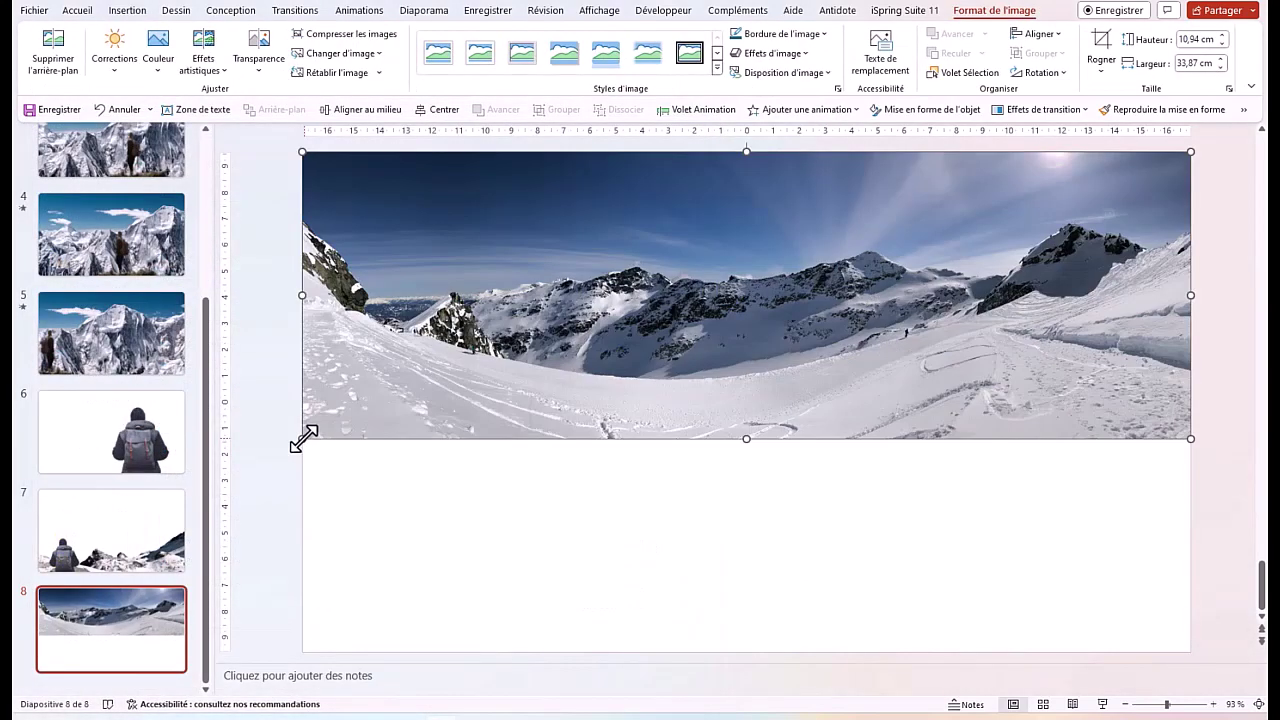
Step: Enlarge the panorama to 19.05 × 58.96 cm so it fills the slide height
left_click_drag(304, 438, 244, 452)
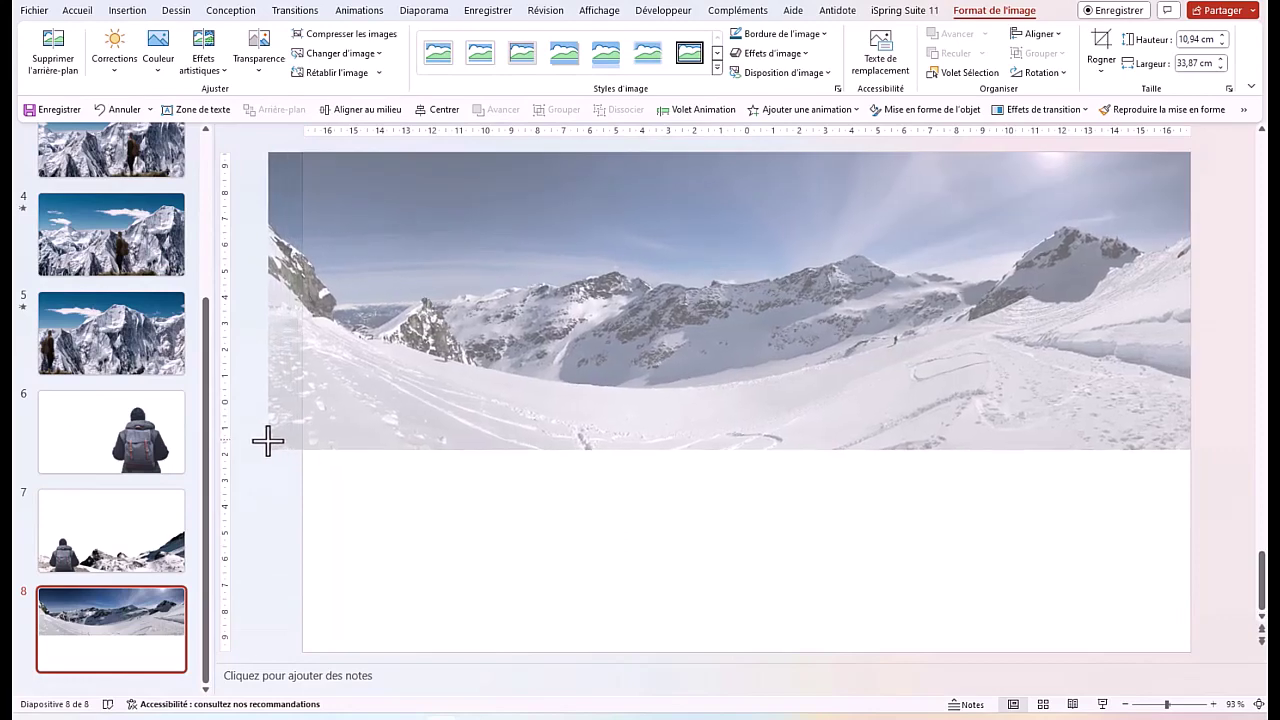
key("Escape")
left_click(1152, 704)
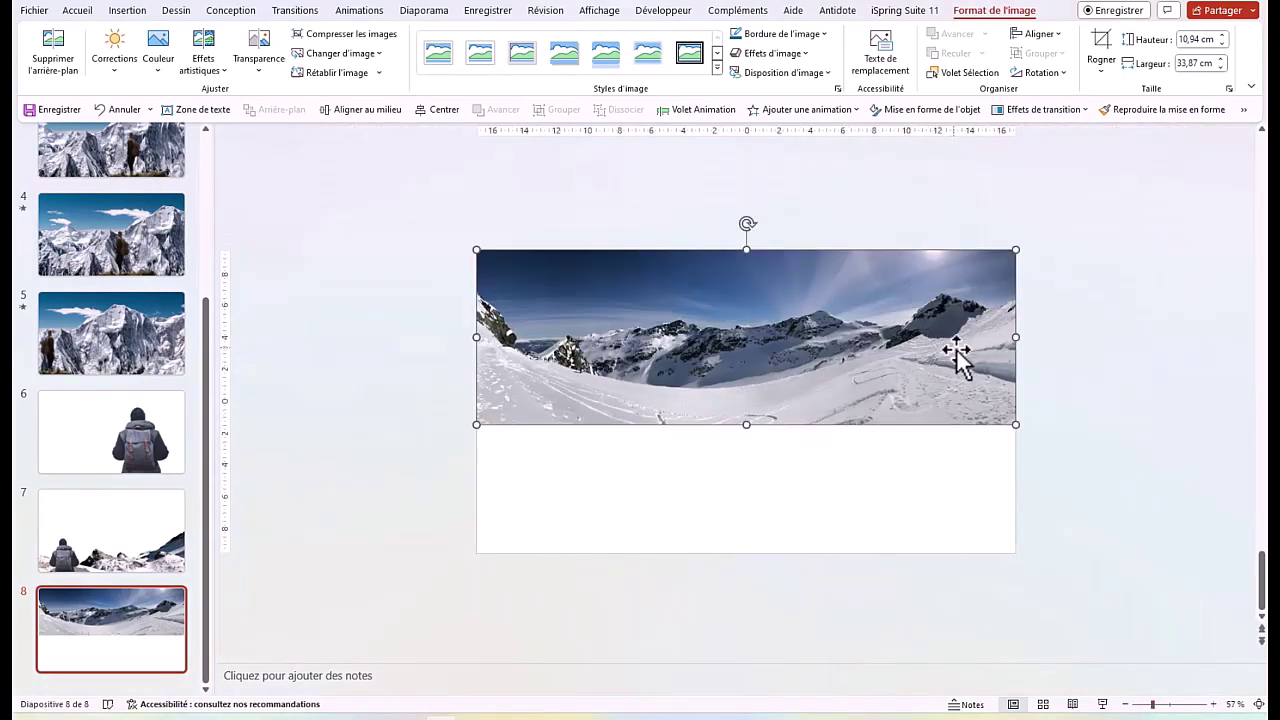
left_click_drag(1014, 426, 1190, 555)
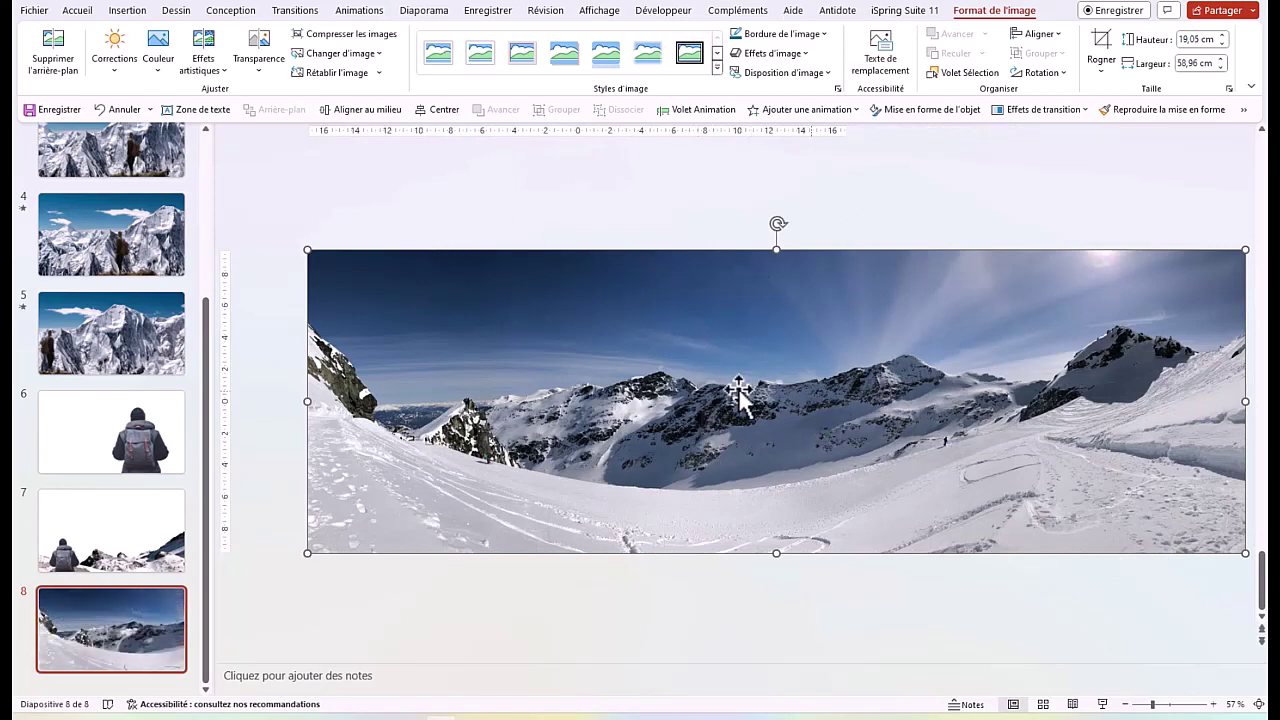
left_click_drag(465, 320, 471, 320)
Step: Copy slide 7's foreground mountain image onto slide 8, accepting the suggested alt text
left_click(257, 694)
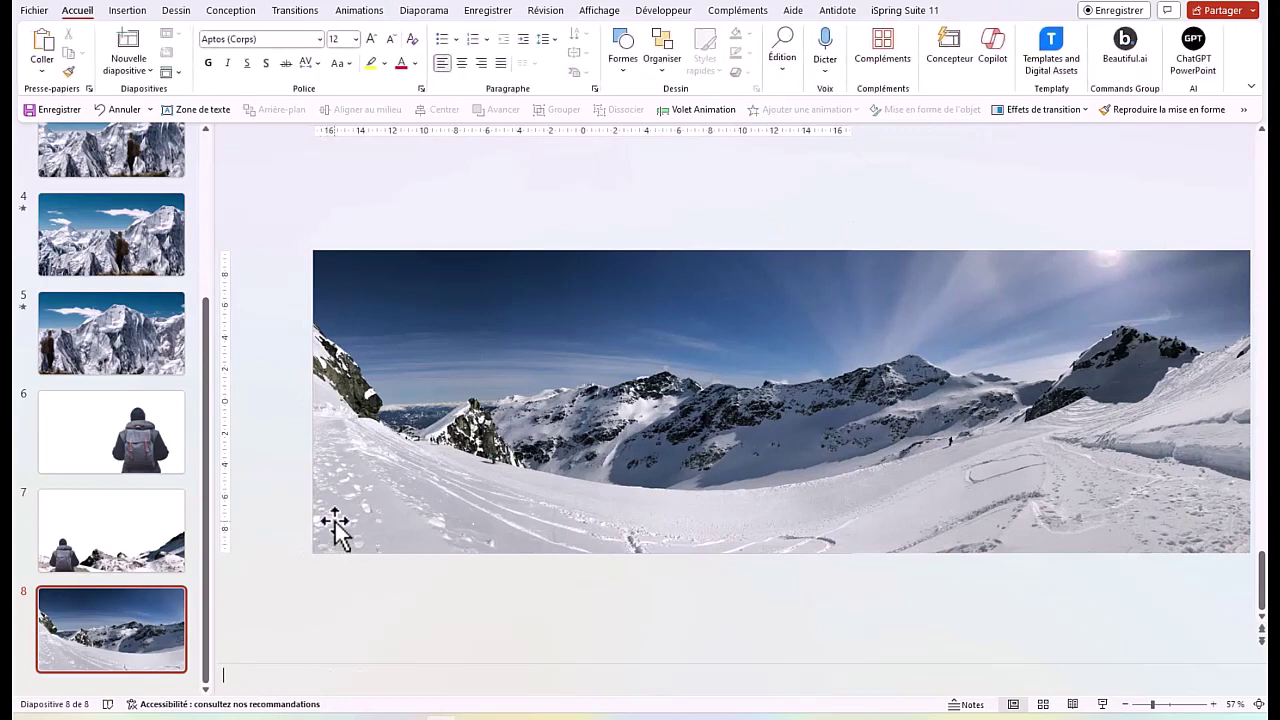
left_click_drag(386, 500, 348, 500)
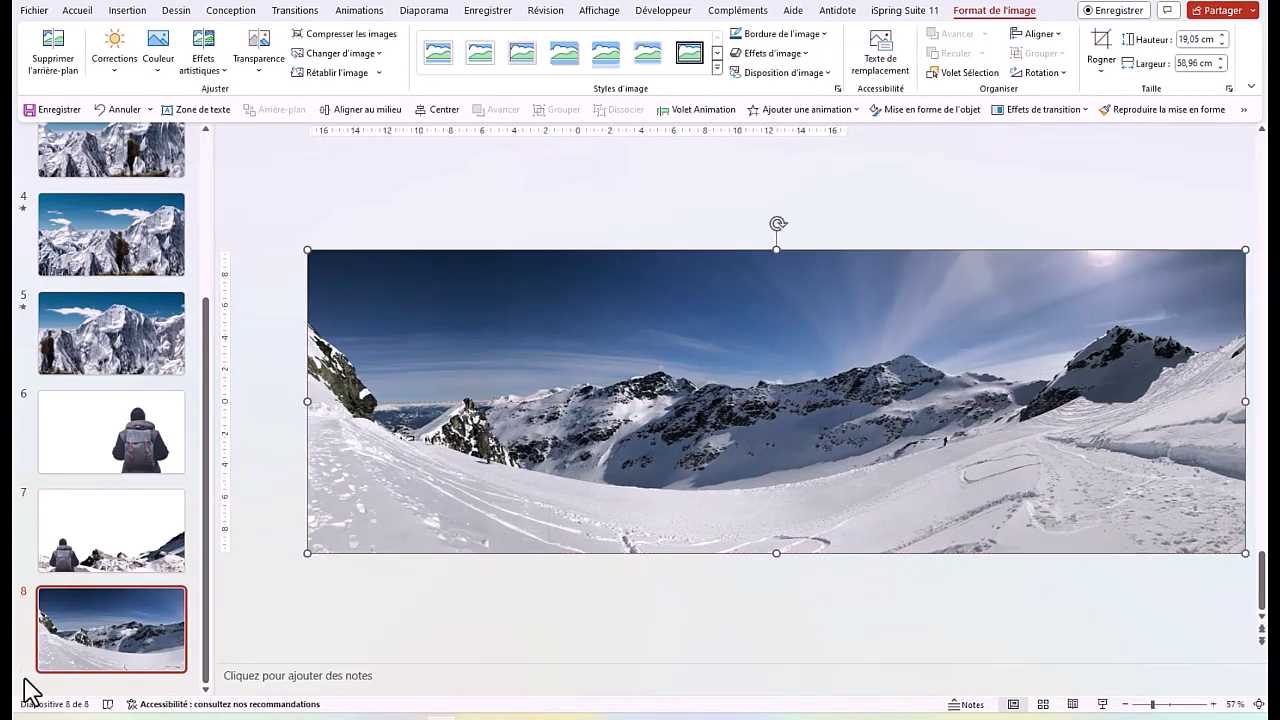
left_click(110, 530)
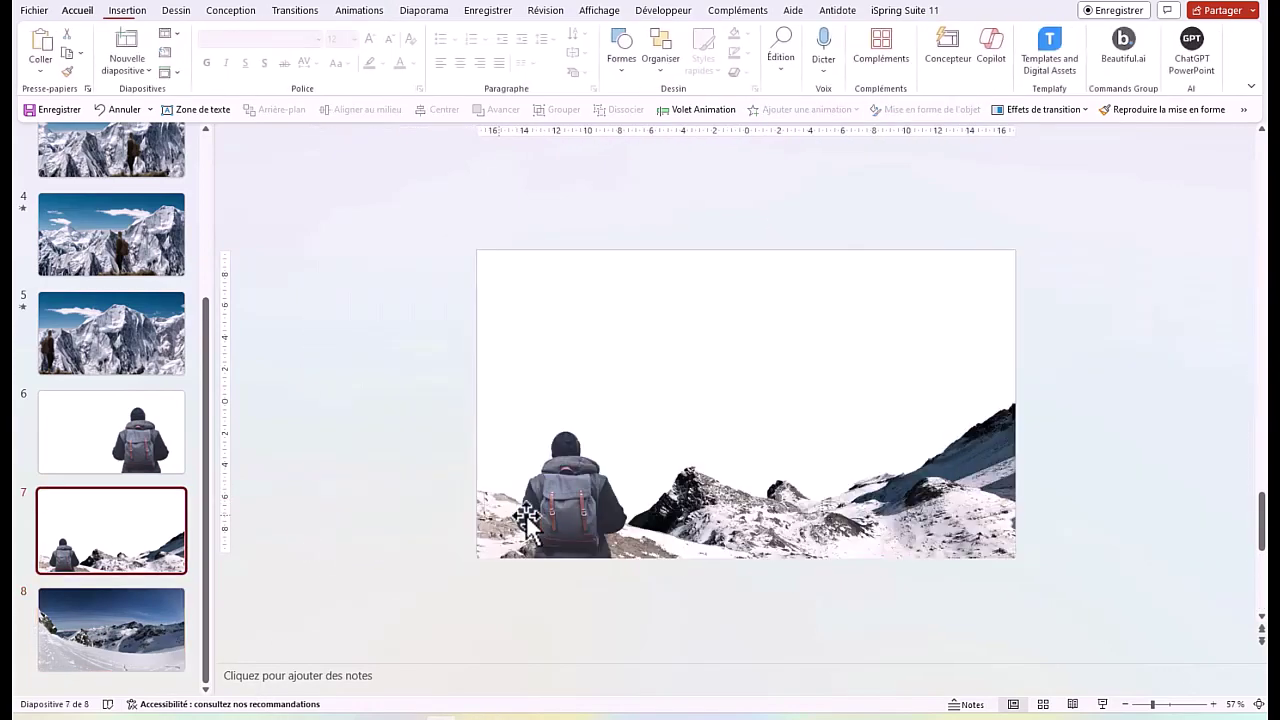
left_click(752, 515)
right_click(752, 515)
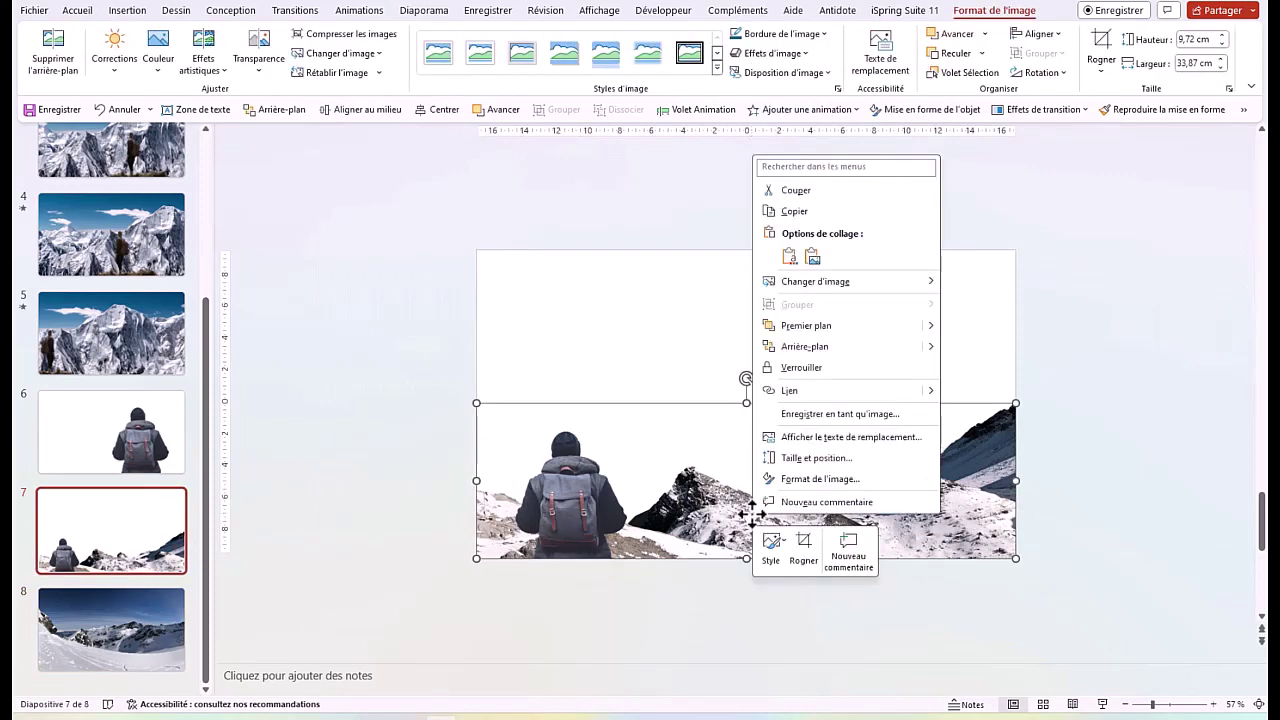
left_click(790, 212)
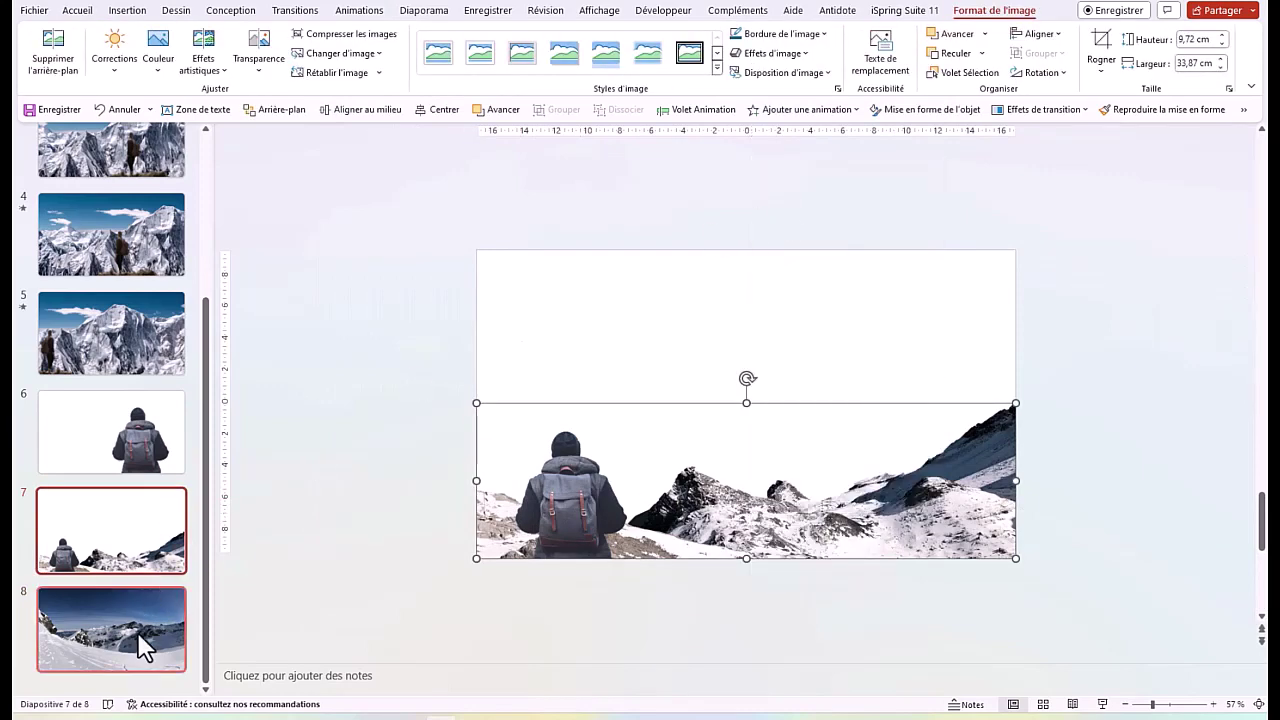
left_click(137, 631)
key("ctrl+v")
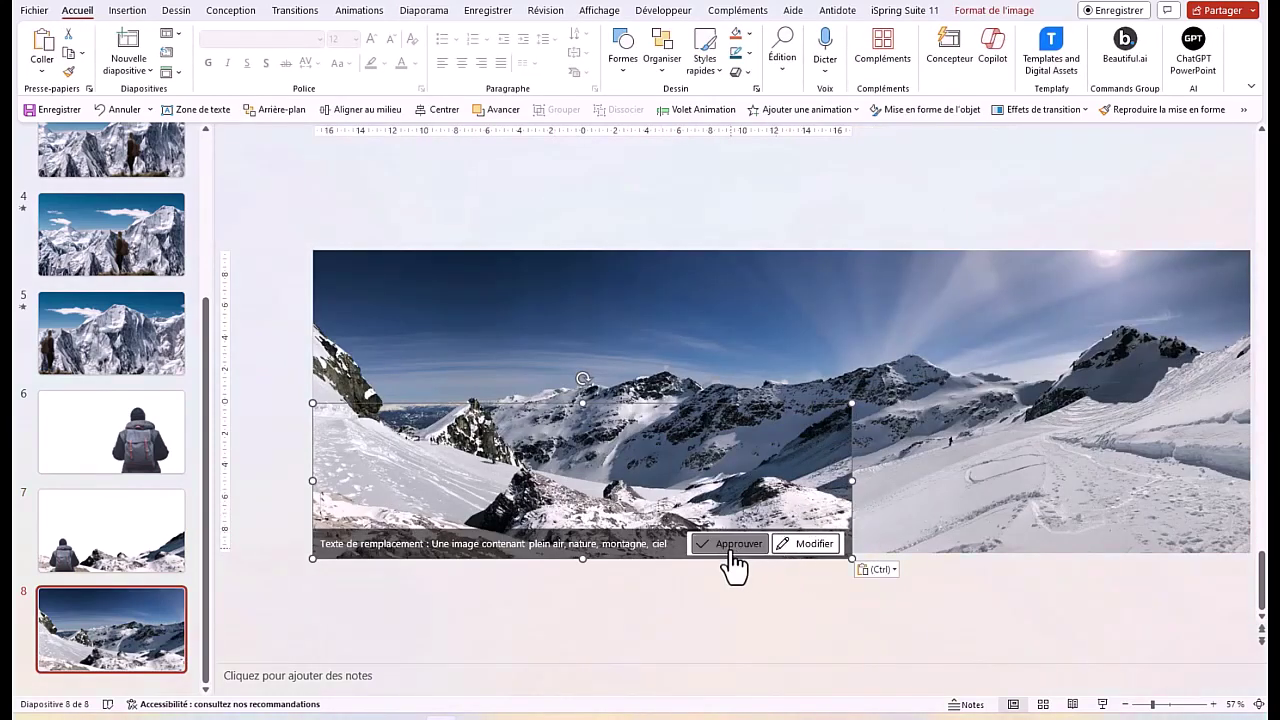
left_click(1027, 587)
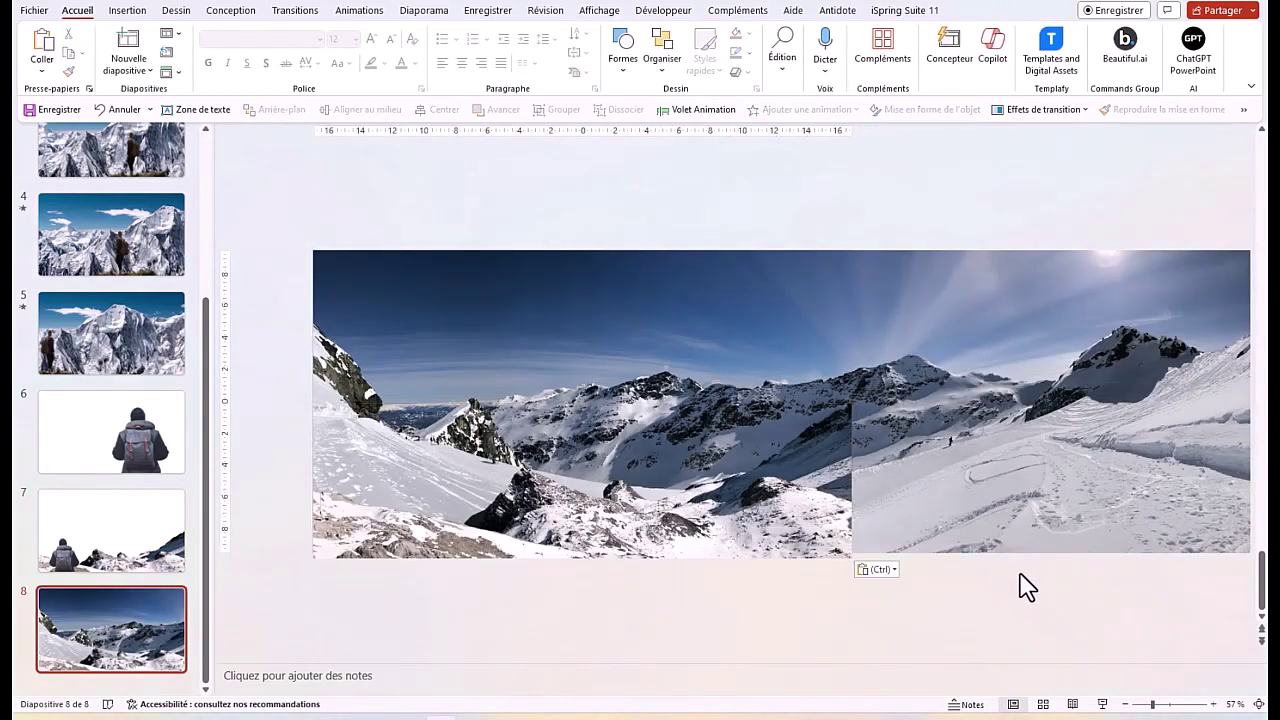
Step: Stretch the foreground image across the full slide width and move it to the bottom
left_click(850, 408)
left_click_drag(856, 406, 1192, 418)
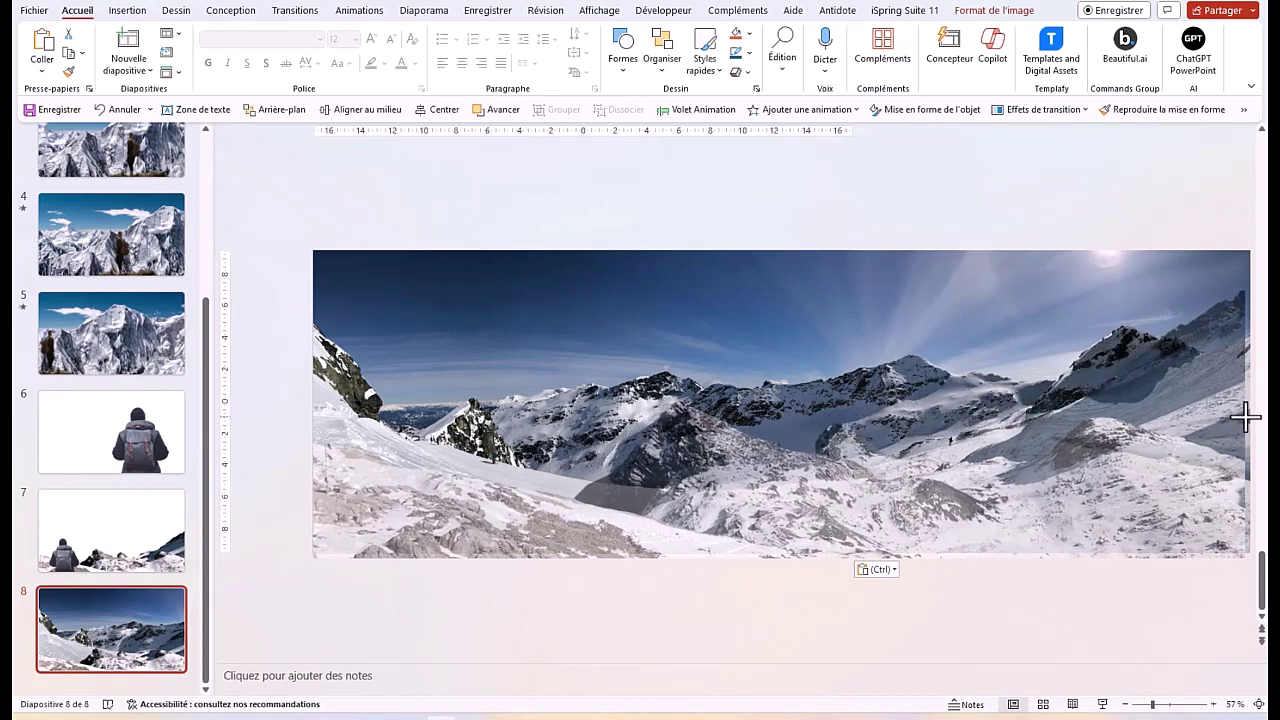
left_click_drag(1192, 418, 1255, 412)
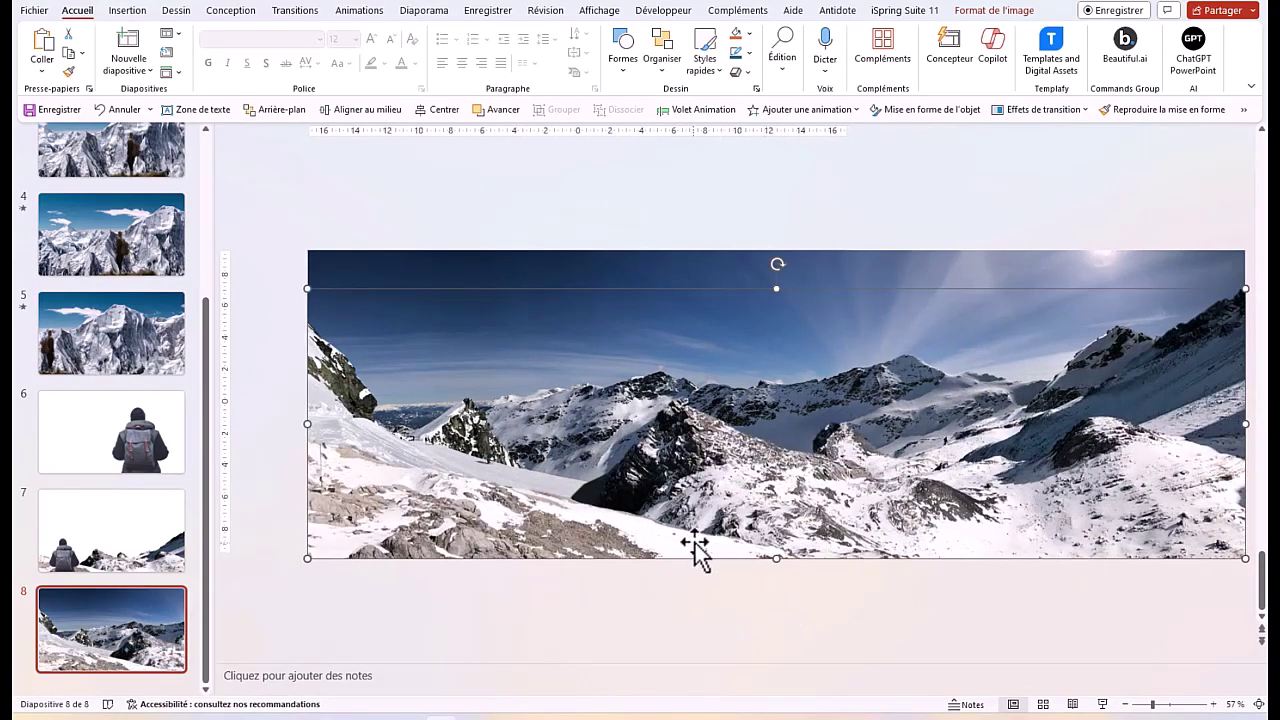
left_click_drag(694, 543, 696, 604)
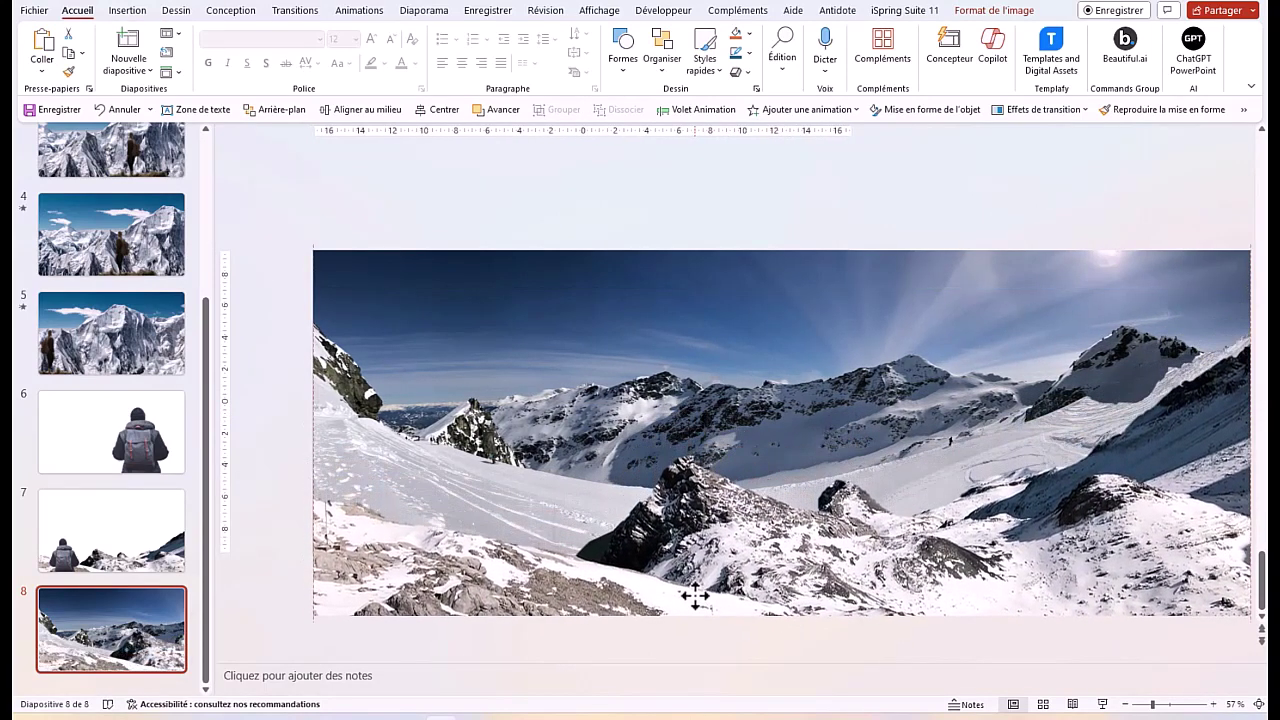
Step: Copy the backpacker from slide 6 and paste it onto slide 8
left_click(138, 455)
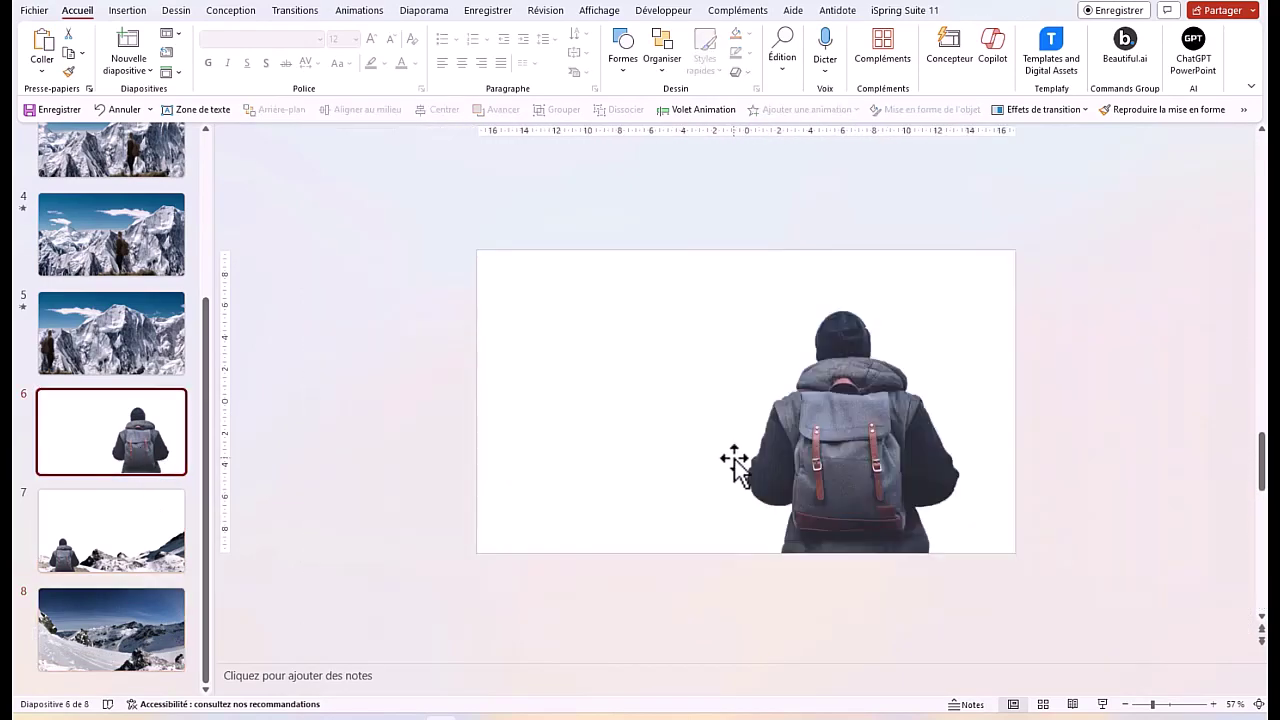
left_click(794, 457)
key("ctrl+c")
key("Page_Down")
key("Page_Down")
key("ctrl+v")
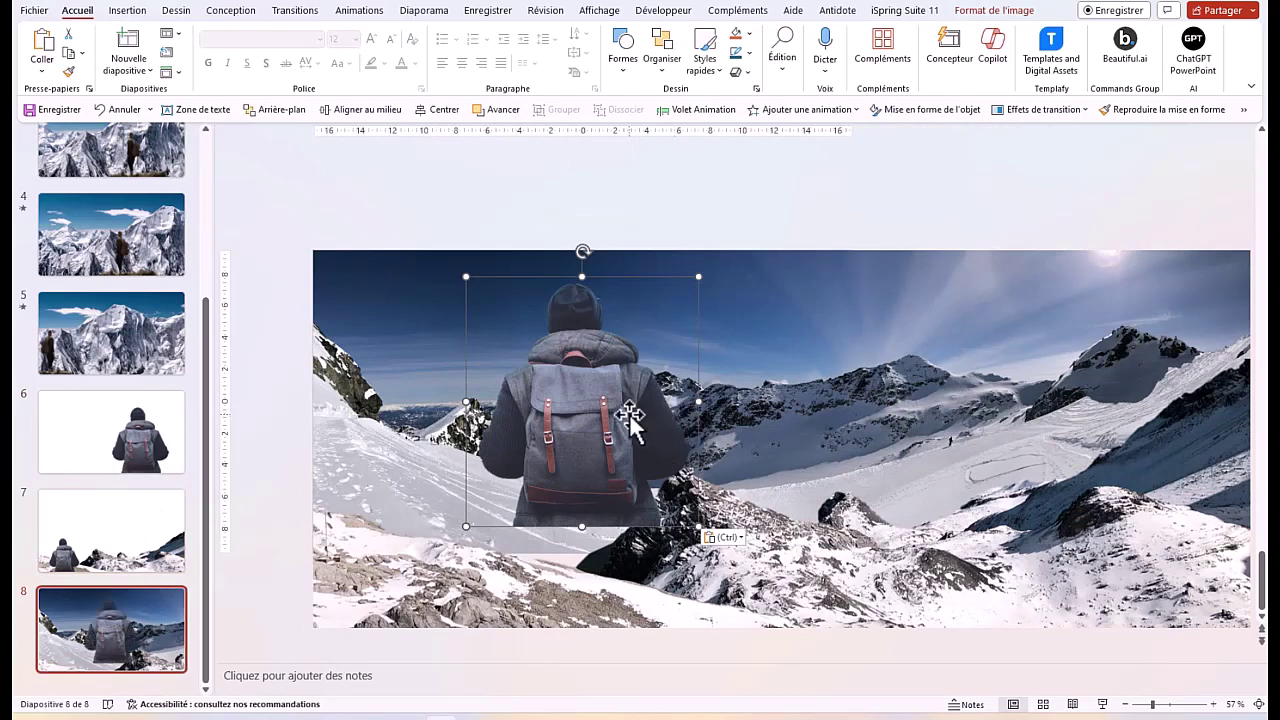
Step: Shrink the backpacker and place it on the lower-left rocks of the panorama
left_click_drag(628, 414, 581, 517)
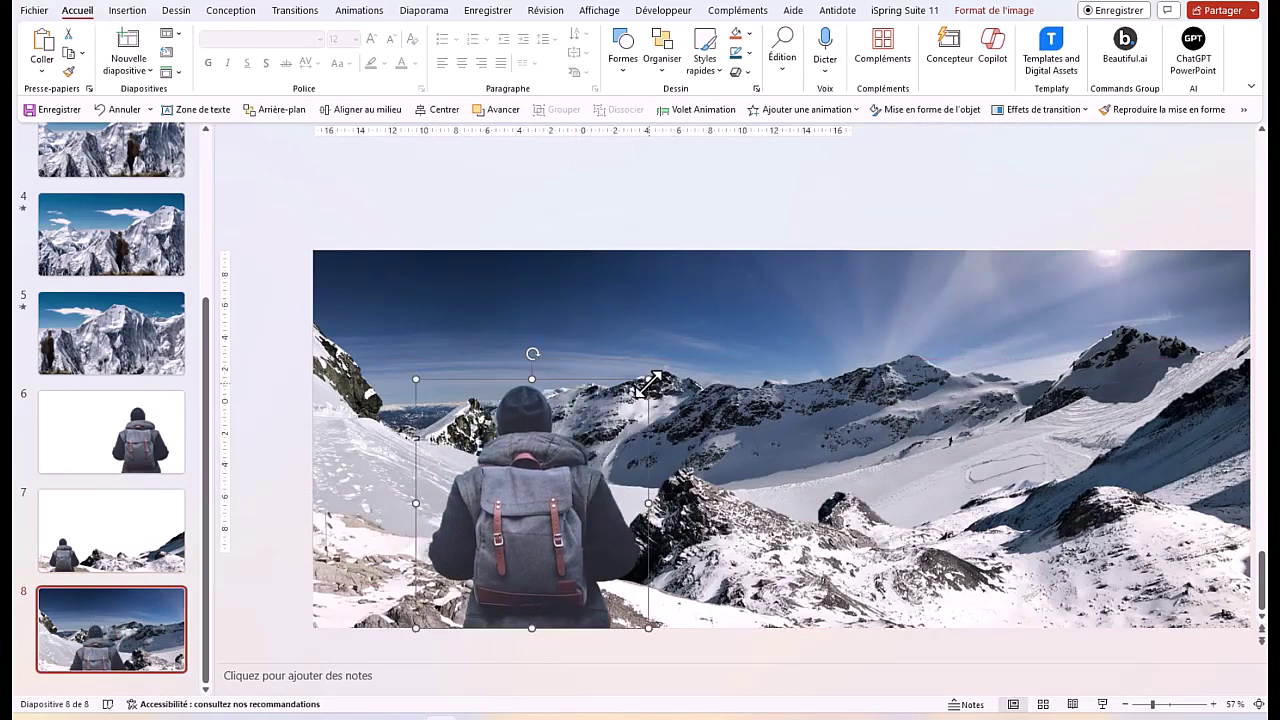
left_click_drag(650, 382, 609, 421)
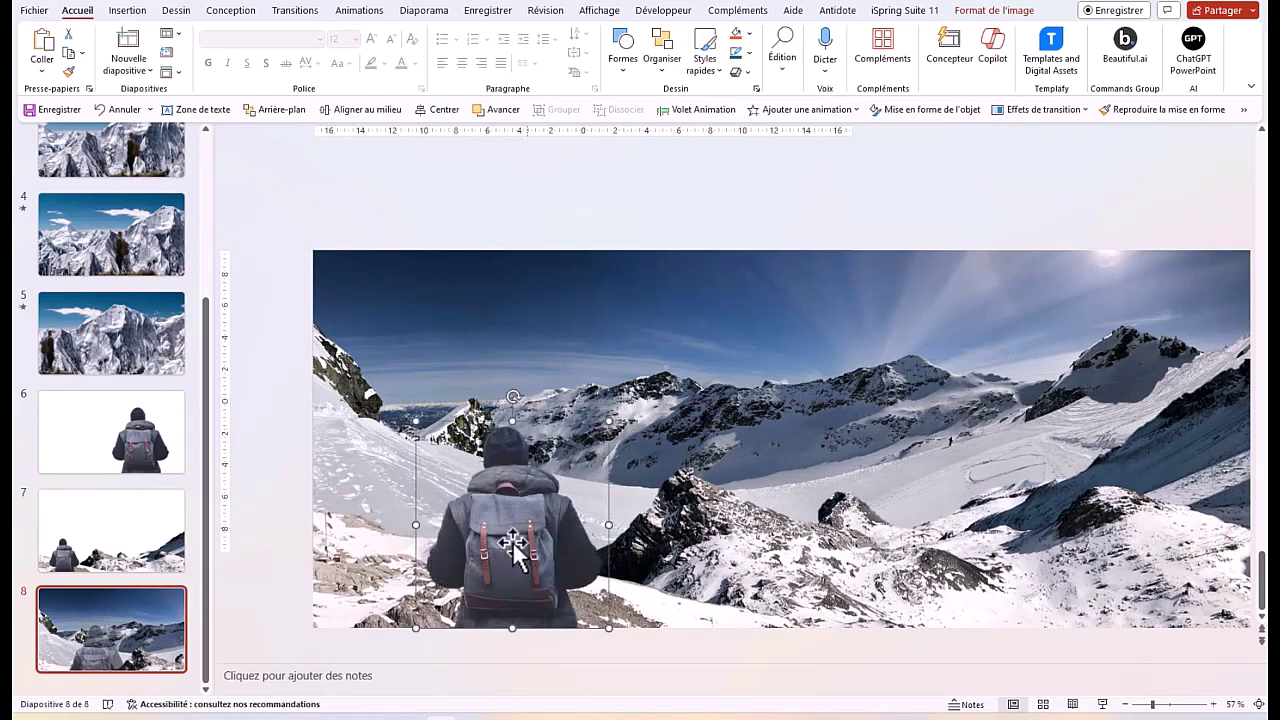
left_click_drag(1153, 704, 1147, 704)
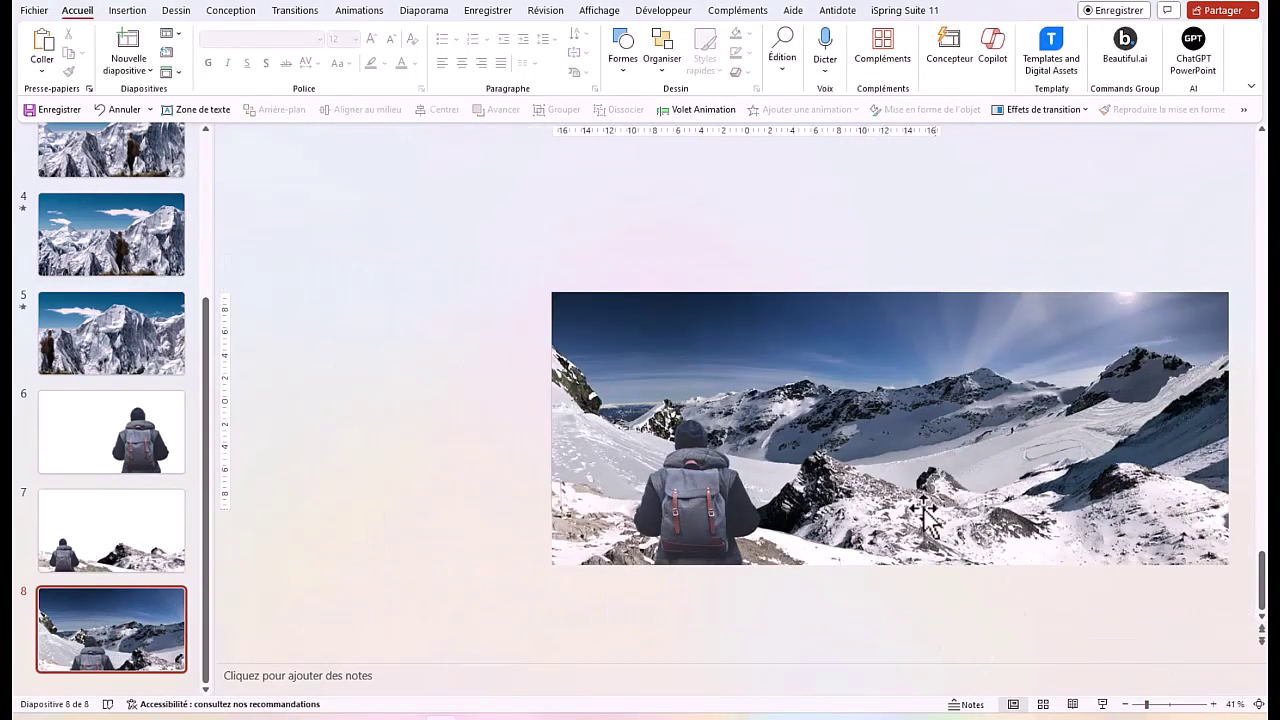
left_click(919, 519)
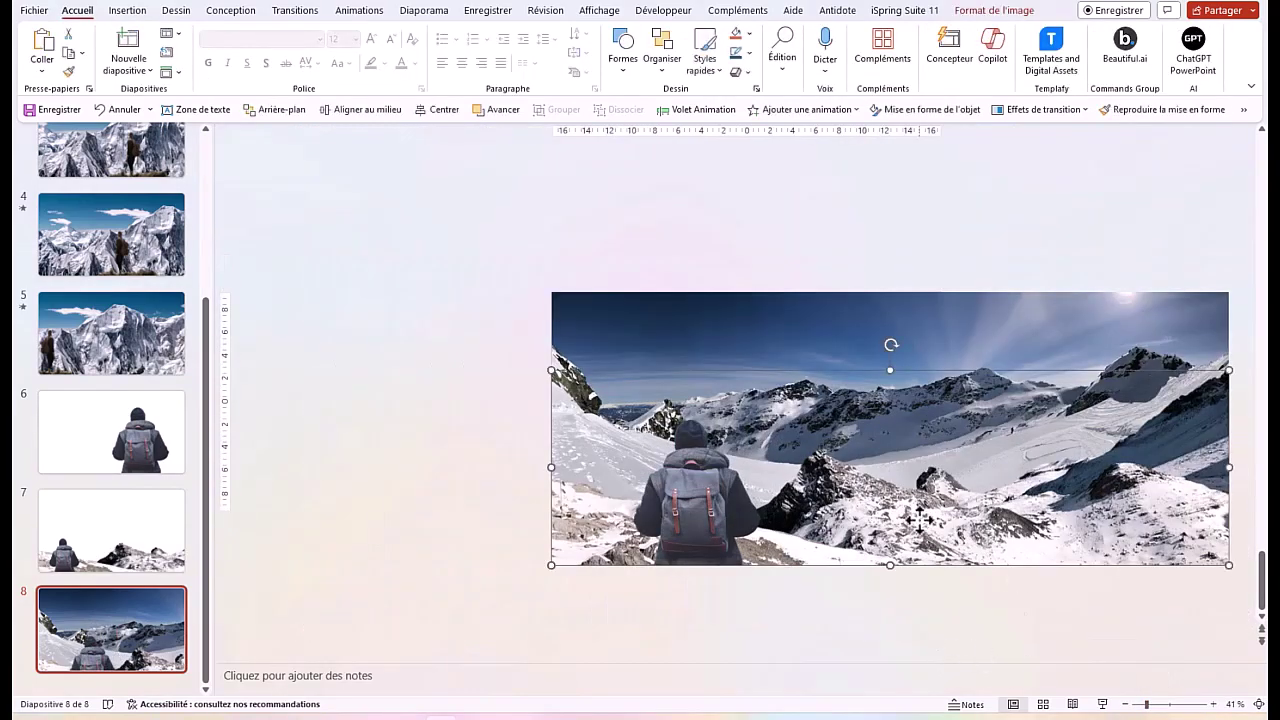
left_click(165, 650)
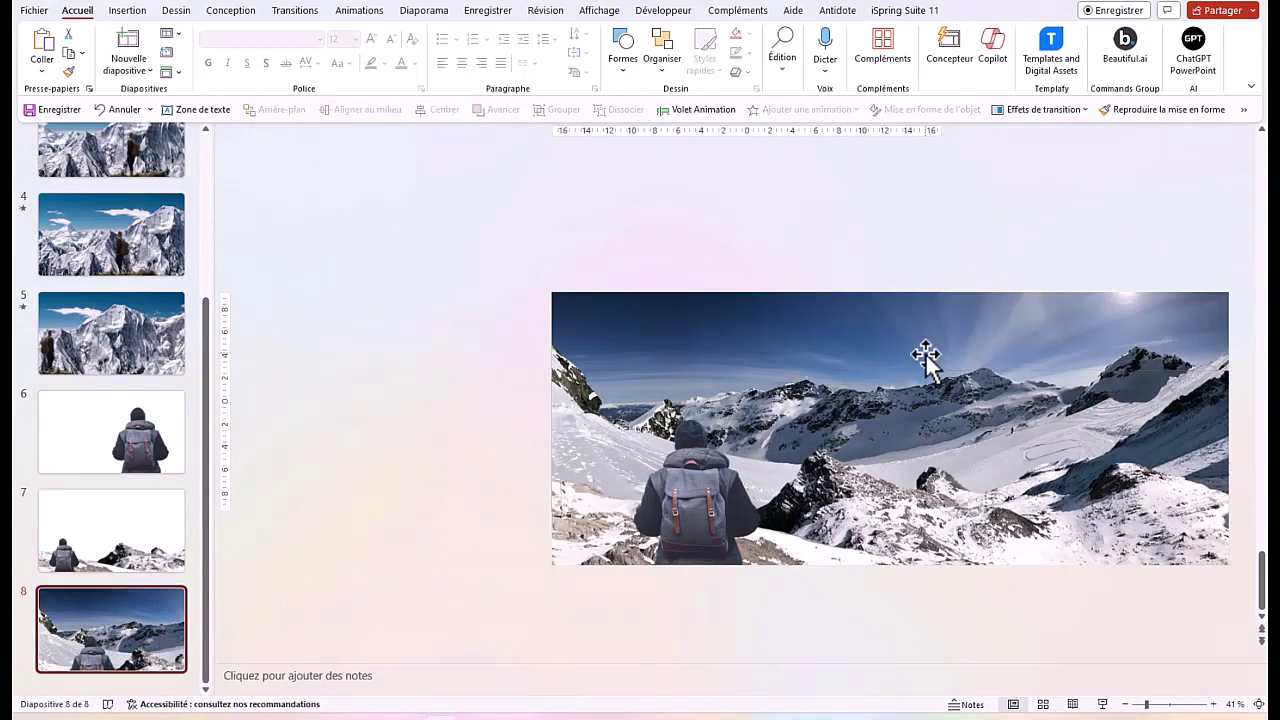
Step: Duplicate slide 8 as slide 9, shifting the panorama left and the foreground rocks right
key("ctrl+d")
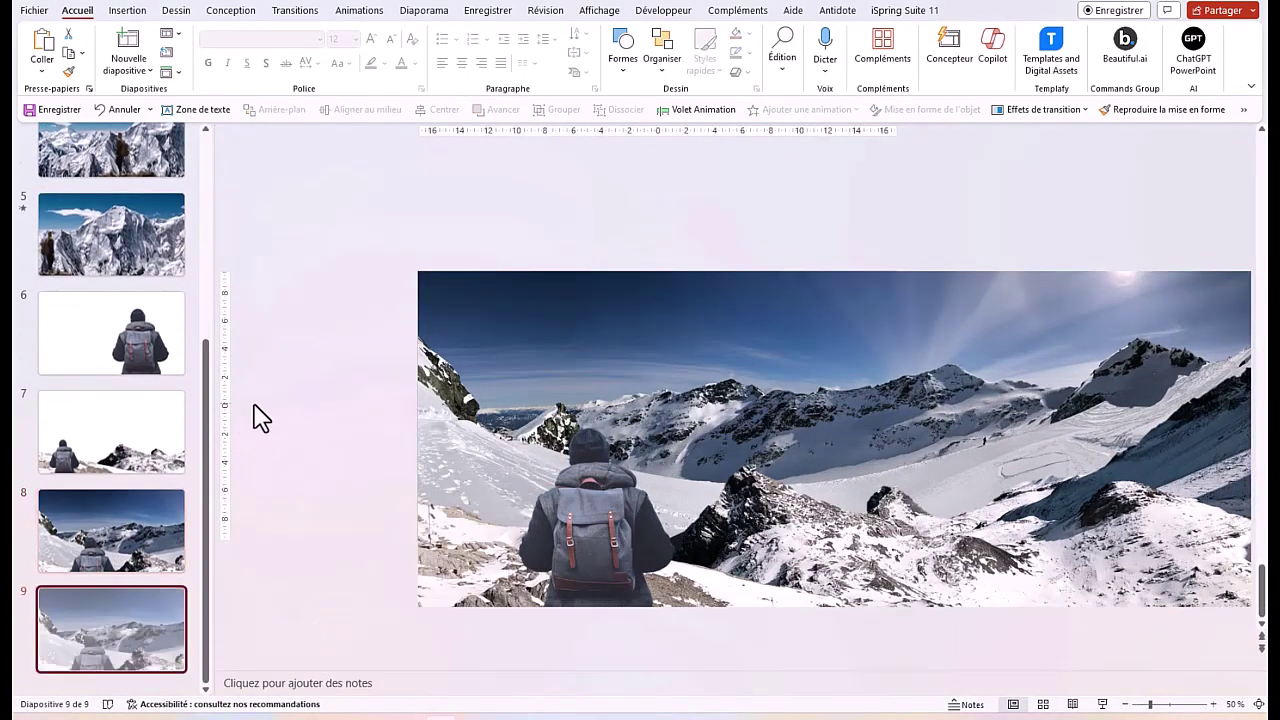
left_click(910, 430)
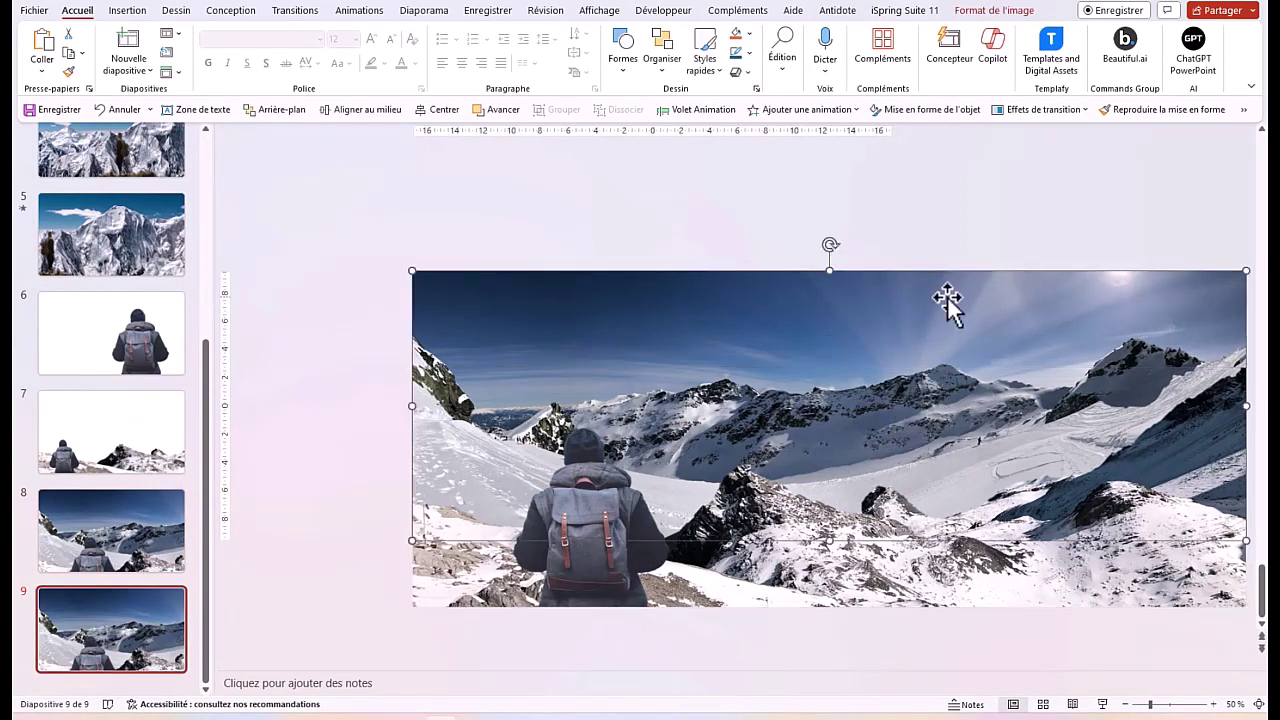
left_click_drag(947, 300, 899, 302)
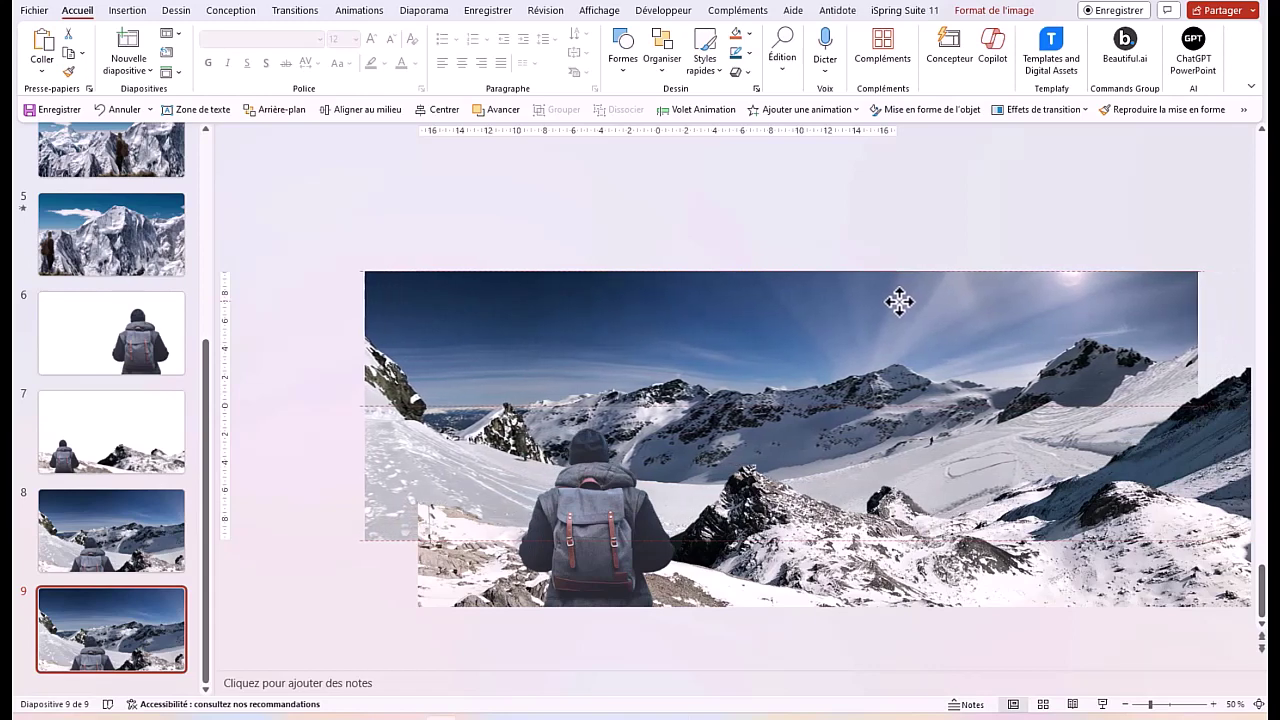
left_click_drag(899, 302, 862, 300)
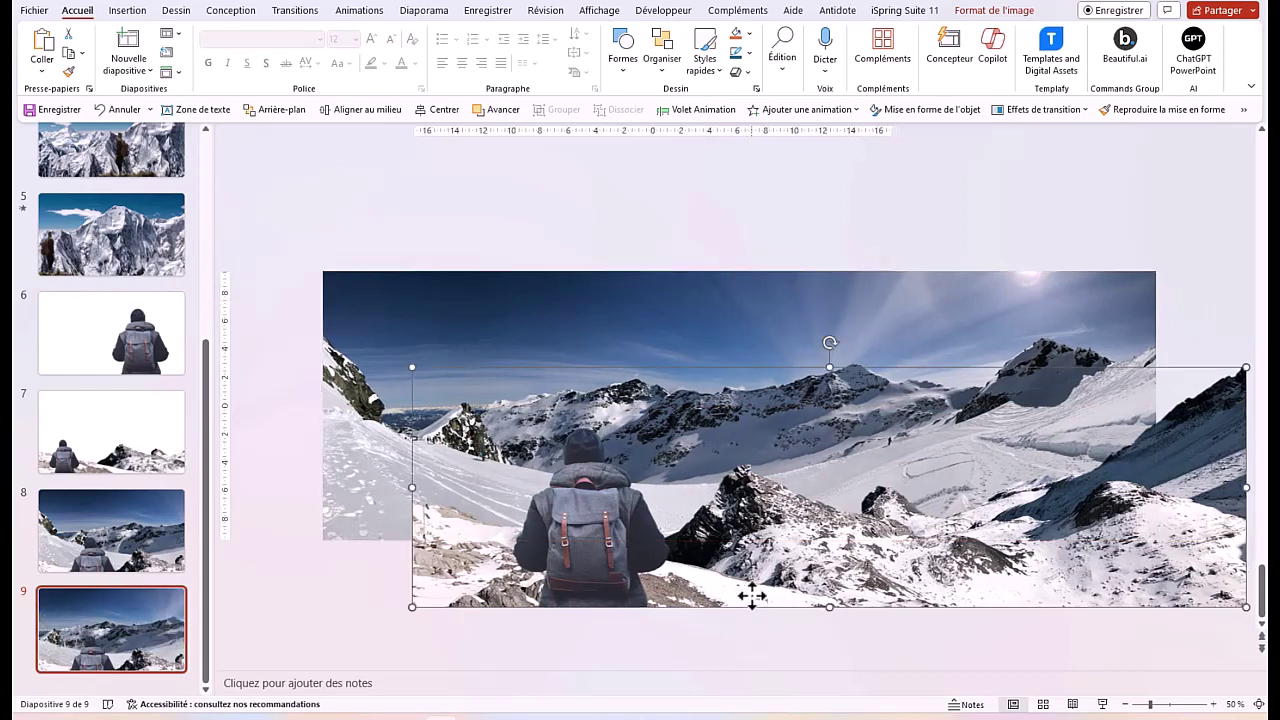
mouse_move(752, 600)
left_mouse_down()
mouse_move(790, 594)
mouse_move(677, 597)
mouse_move(851, 594)
mouse_move(838, 597)
left_mouse_up()
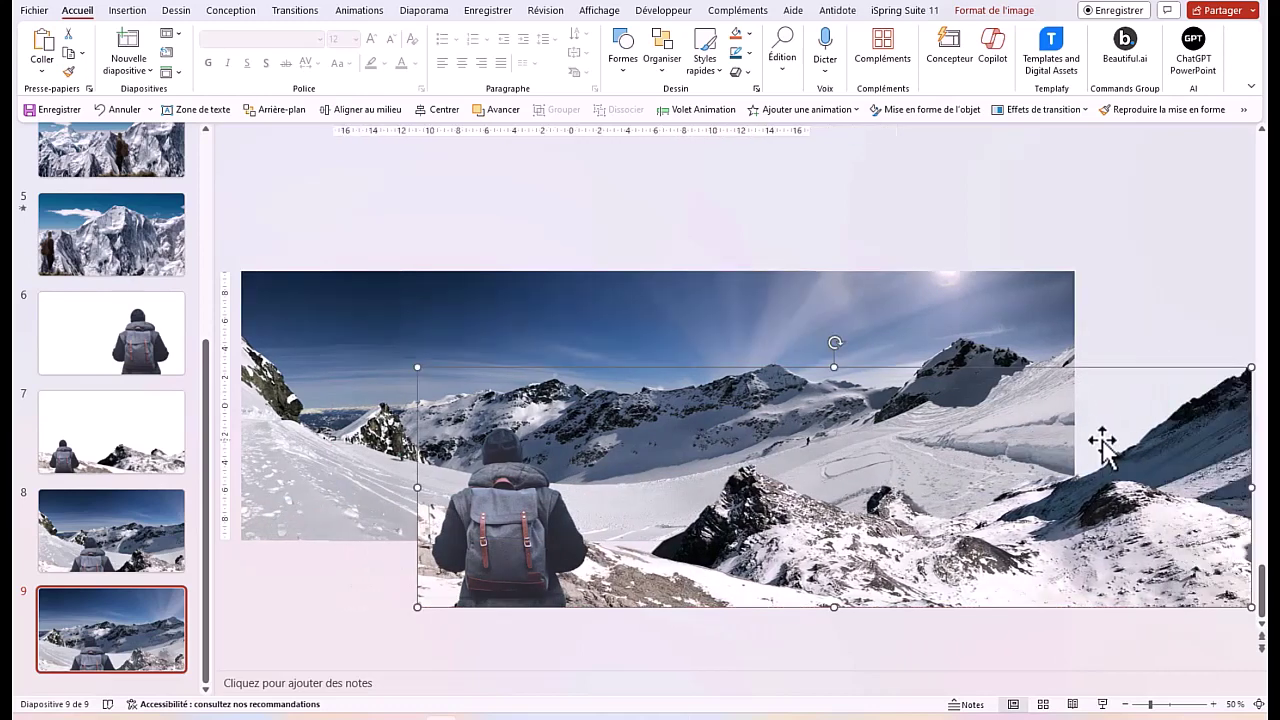
Step: Preview slide 9 as a full-screen slideshow, then return to editing
left_click(1102, 704)
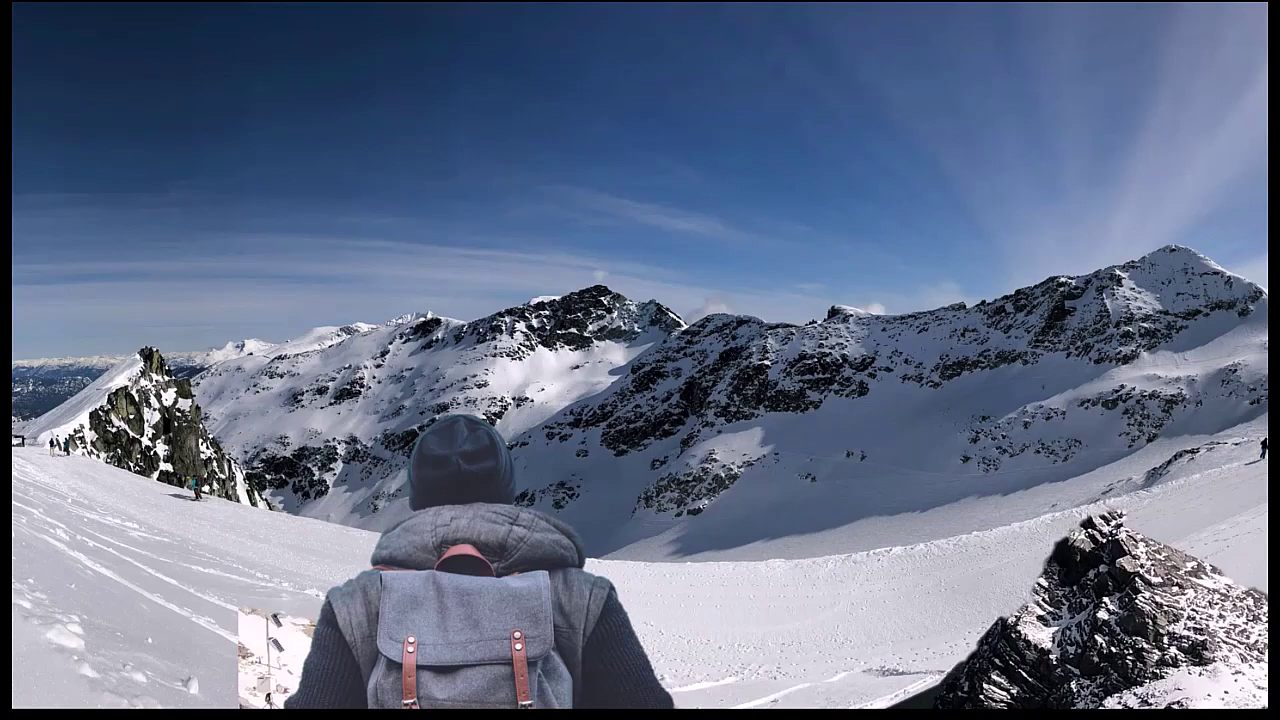
key("Escape")
left_click(1102, 704)
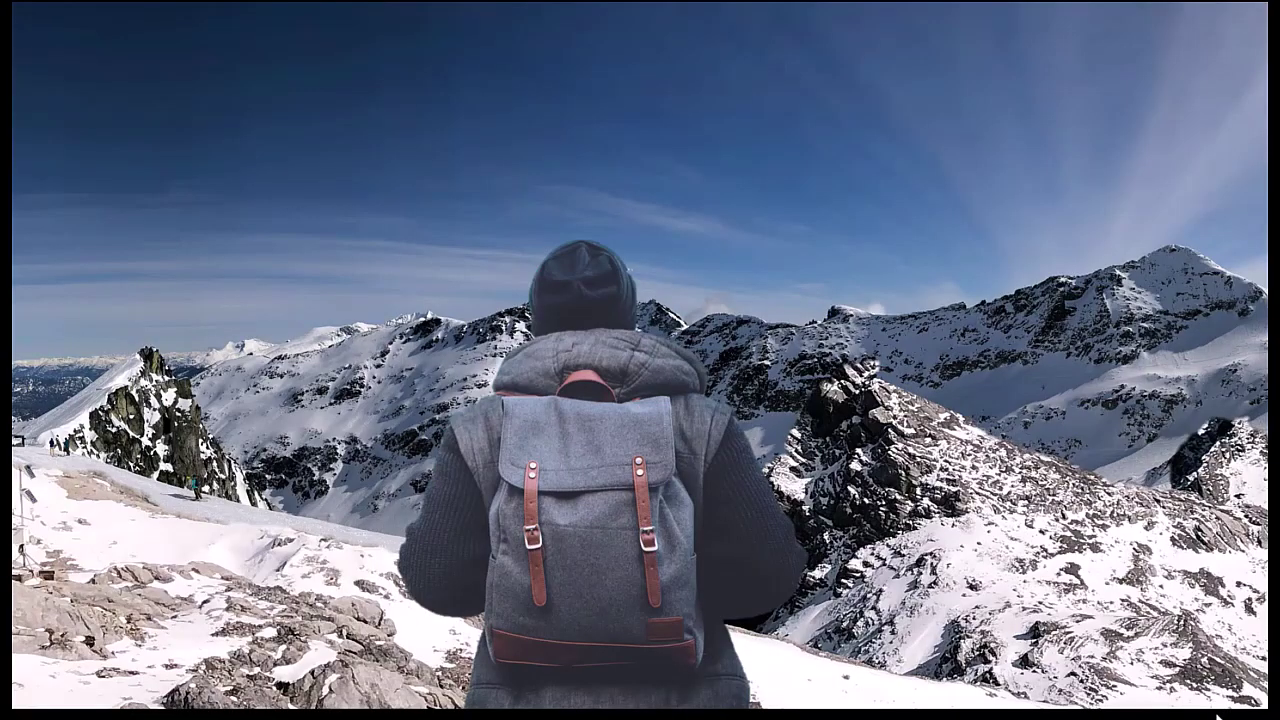
key("Escape")
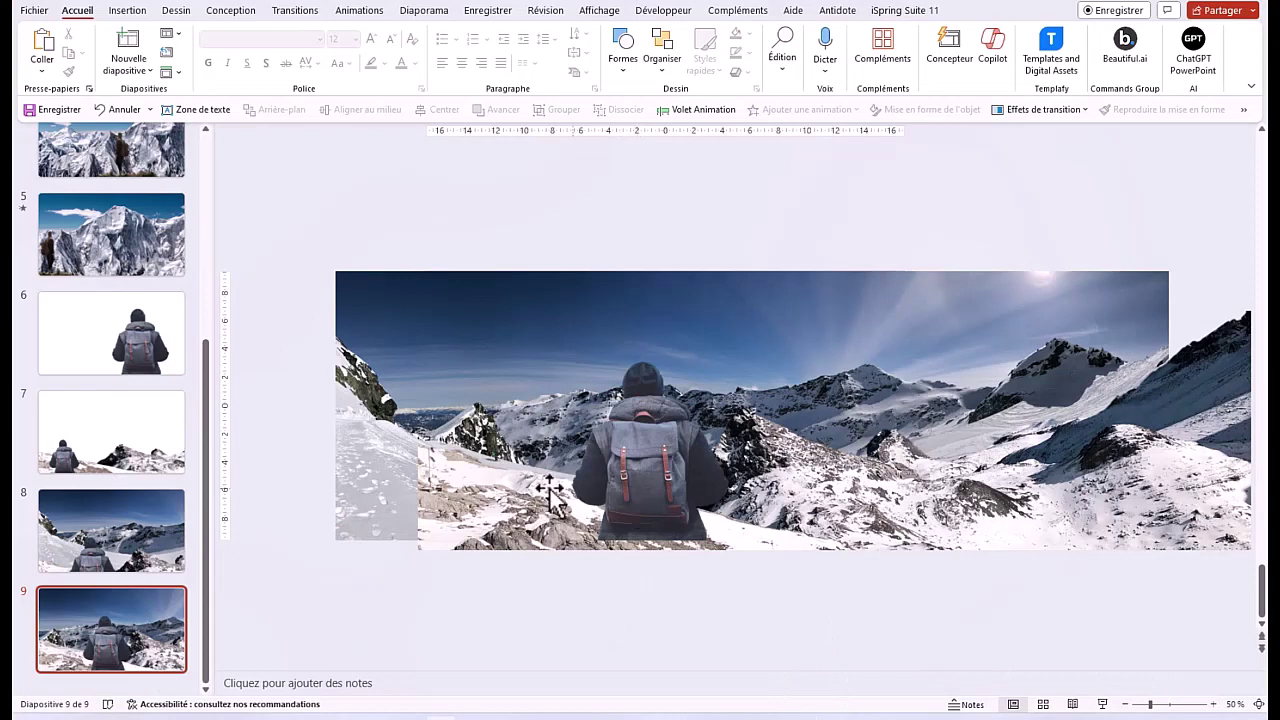
Step: Duplicate slide 9 as slide 10, shift the panorama left and rocks right, and preview it
right_click(130, 609)
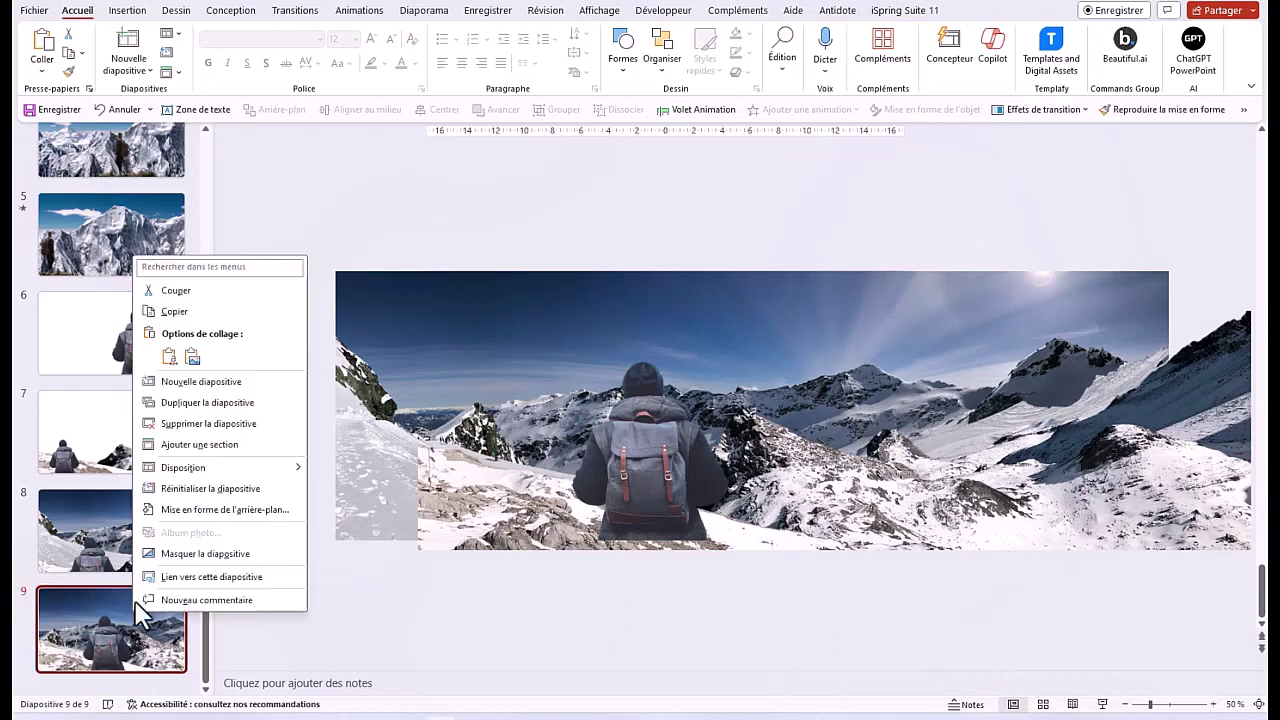
left_click(198, 404)
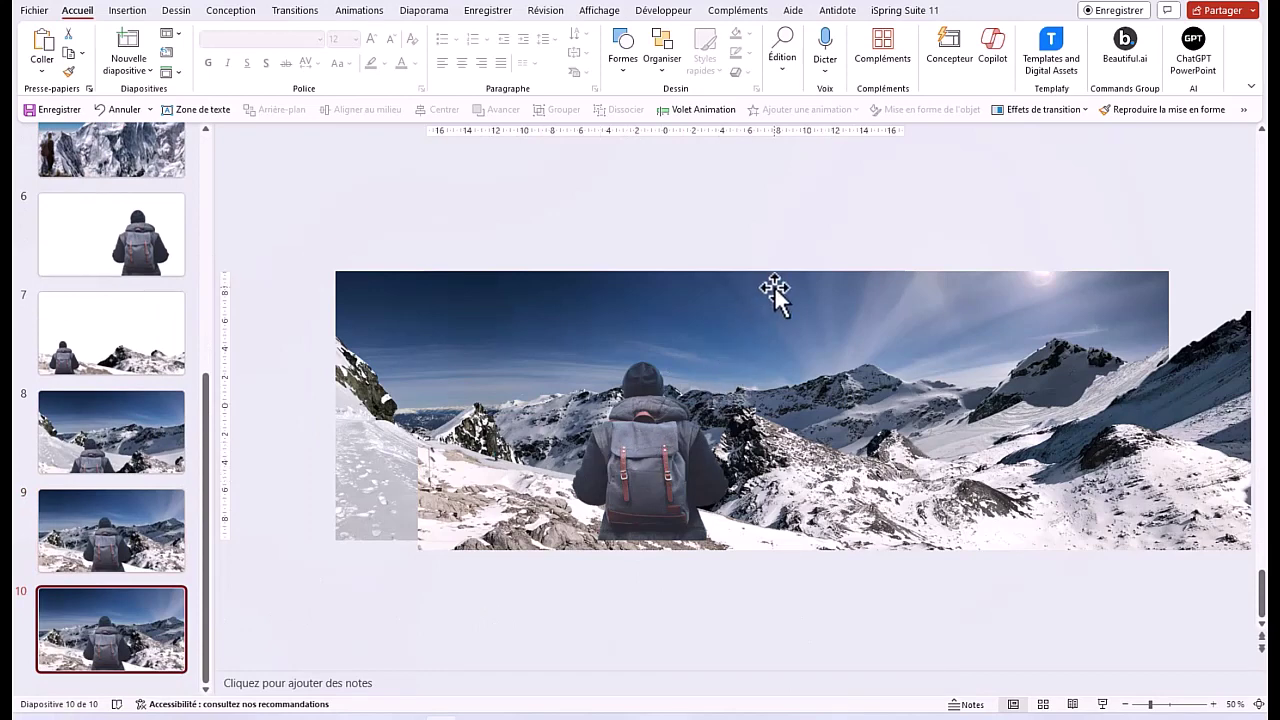
left_click_drag(775, 290, 627, 293)
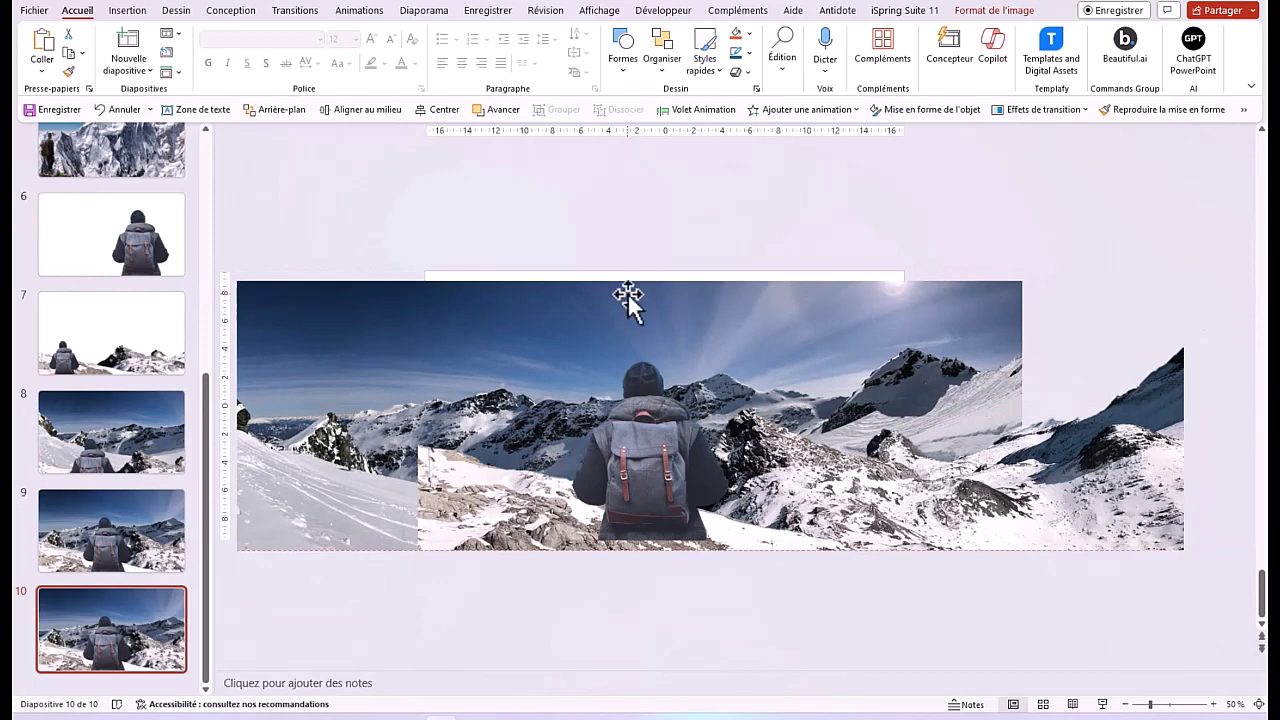
mouse_move(1117, 437)
left_mouse_down()
mouse_move(1137, 435)
mouse_move(1001, 433)
mouse_move(1115, 437)
left_mouse_up()
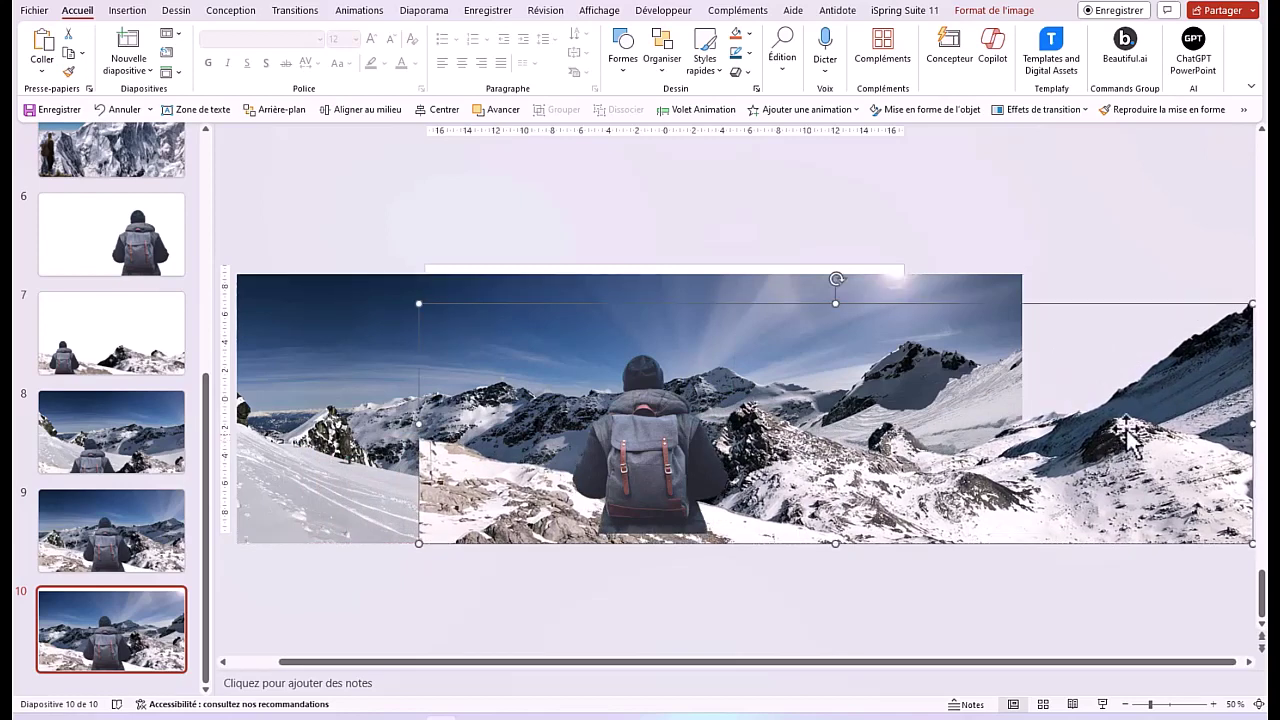
left_click_drag(986, 294, 980, 279)
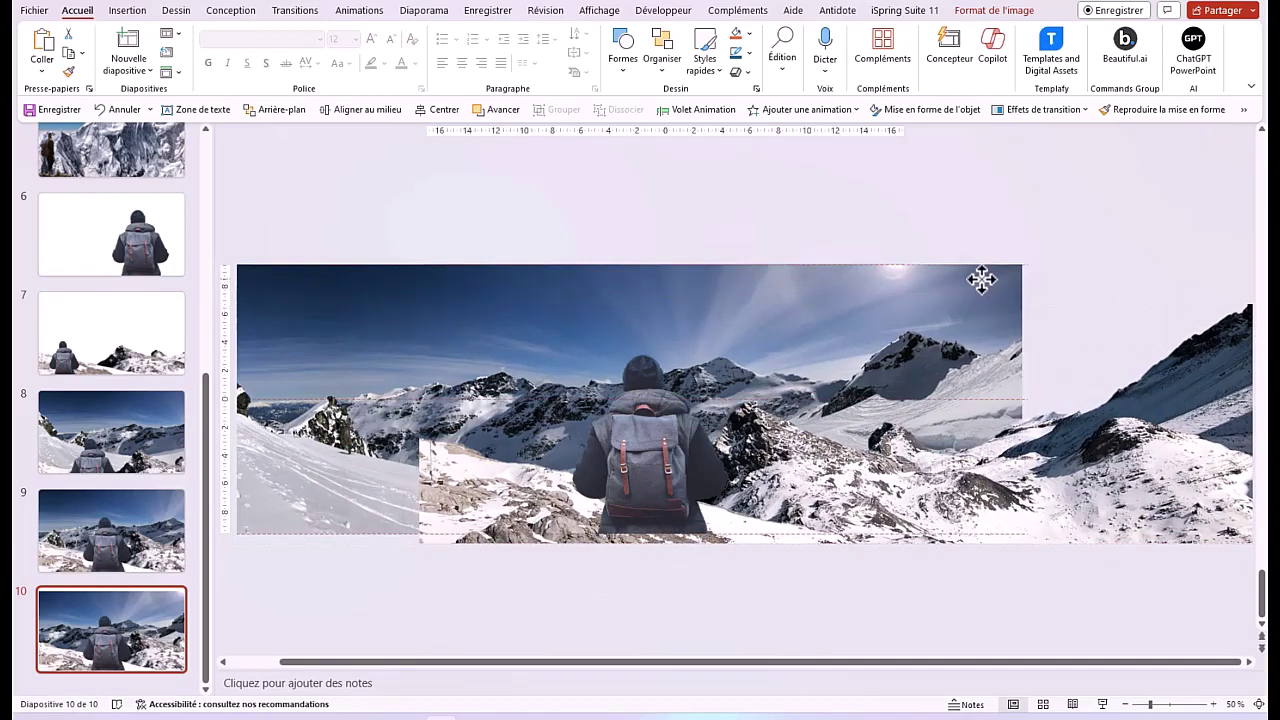
left_click(1037, 622)
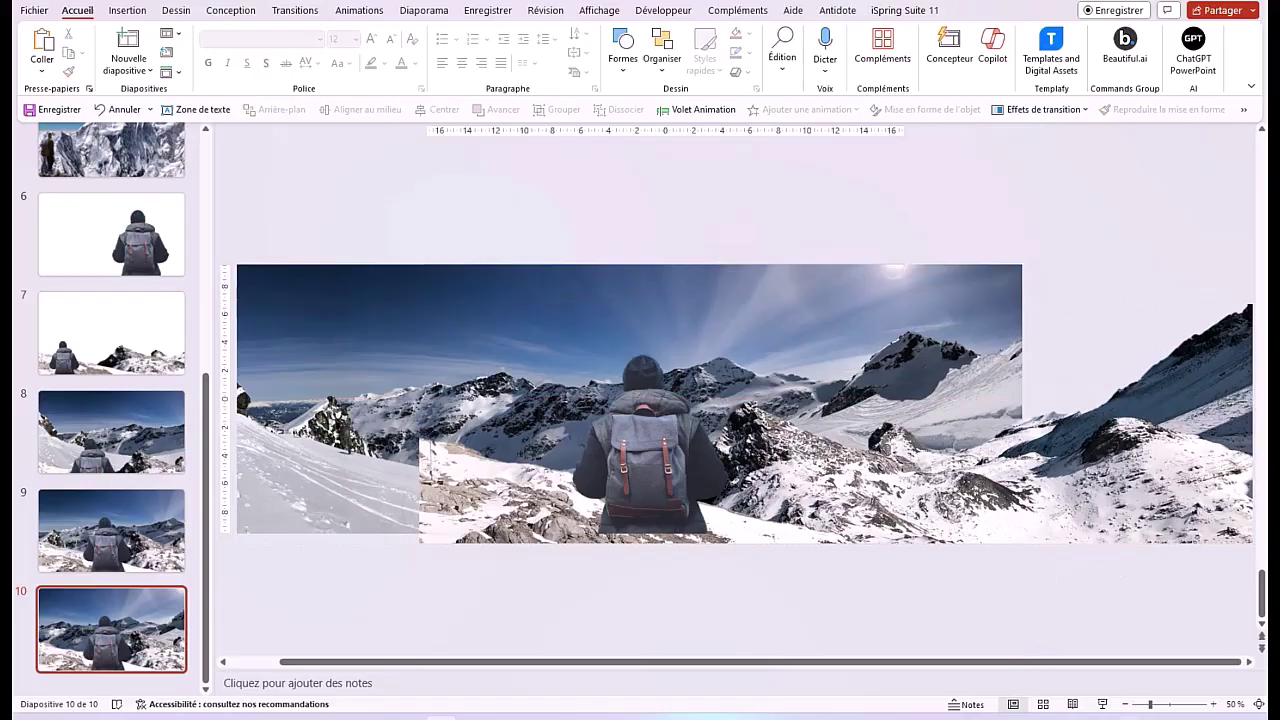
left_click(1102, 704)
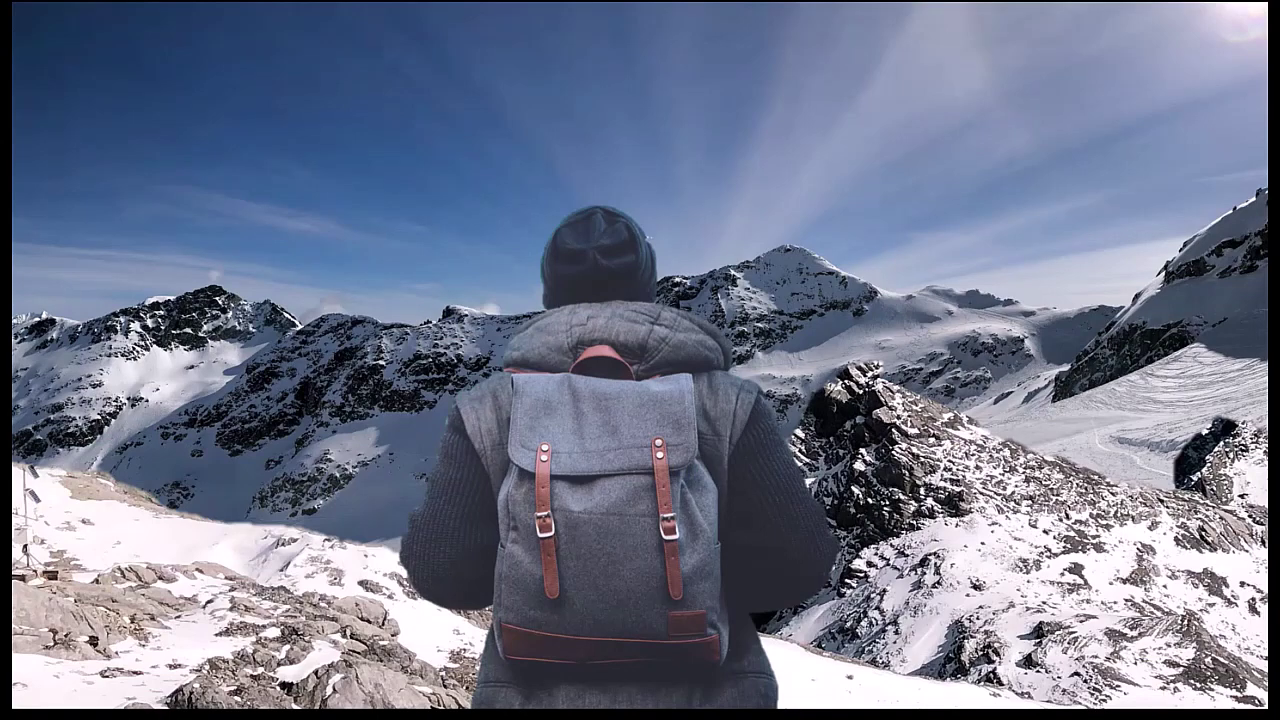
Step: Duplicate slide 10 as slide 11 with the panorama moved further left and slightly down
key("Escape")
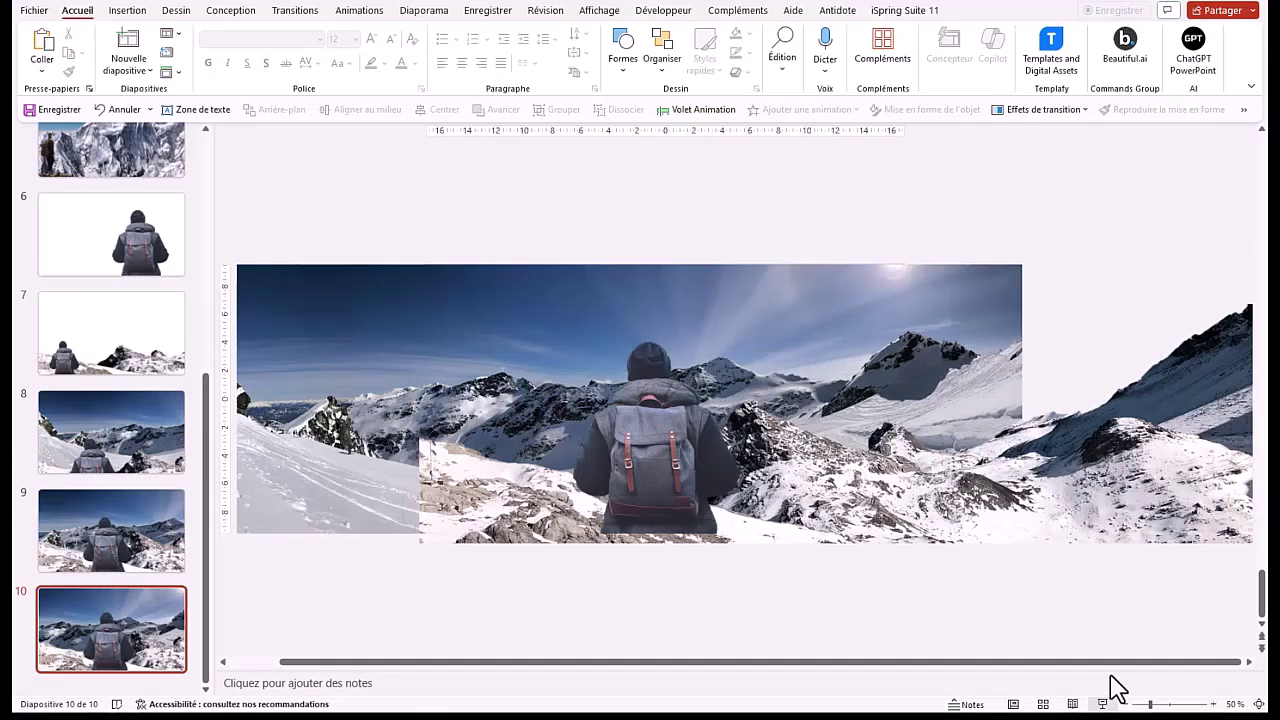
right_click(116, 430)
left_click(203, 423)
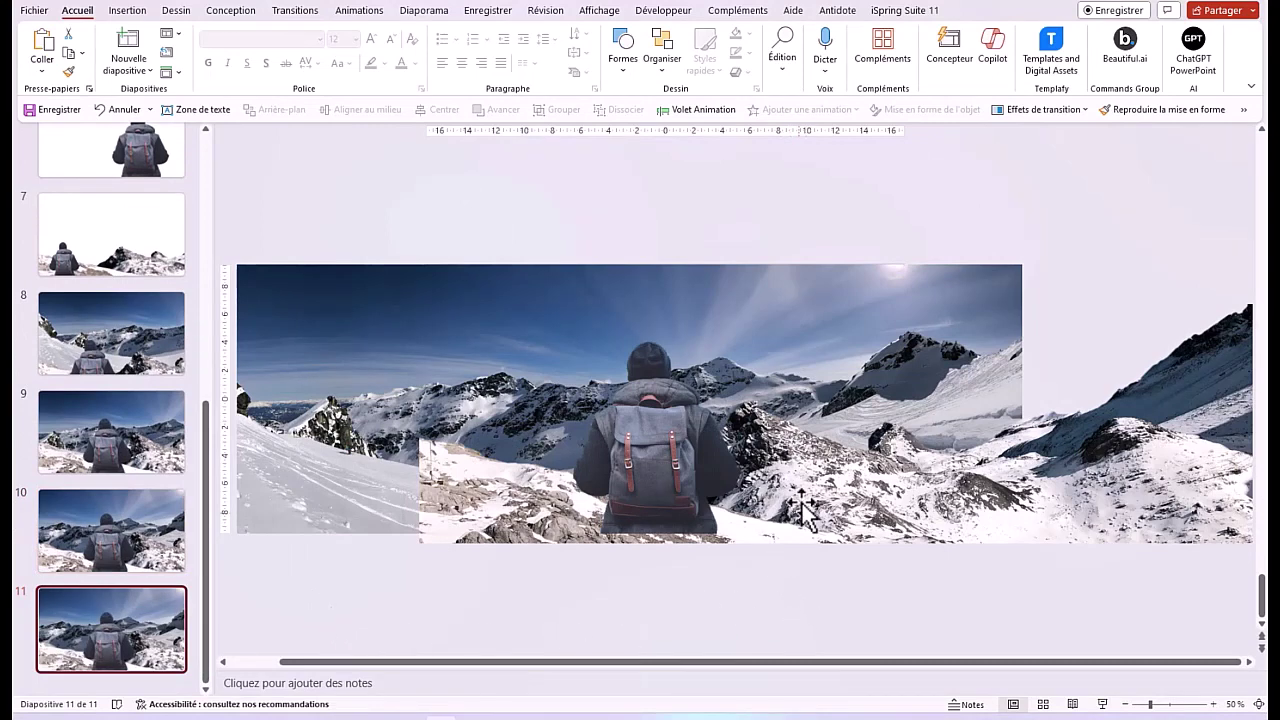
left_click(972, 320)
mouse_move(972, 287)
left_mouse_down()
mouse_move(859, 286)
mouse_move(891, 297)
left_mouse_up()
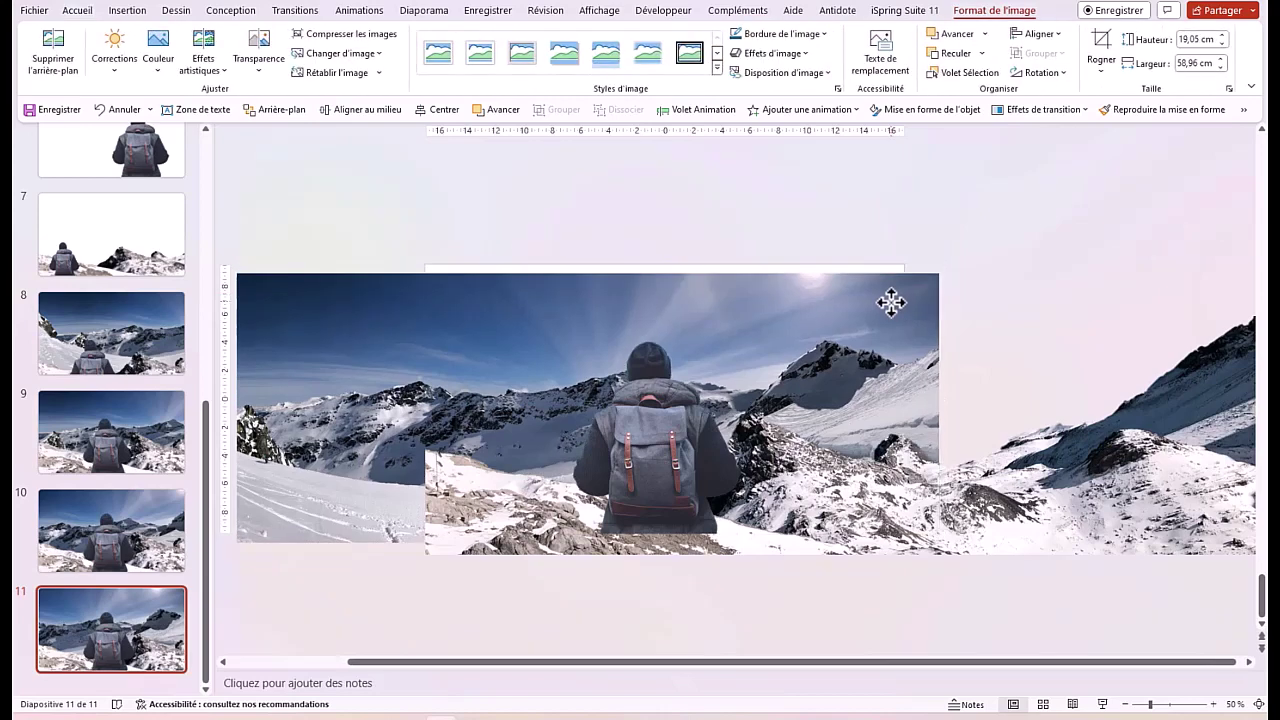
mouse_move(1118, 475)
left_mouse_down()
mouse_move(1138, 510)
mouse_move(1120, 500)
left_mouse_up()
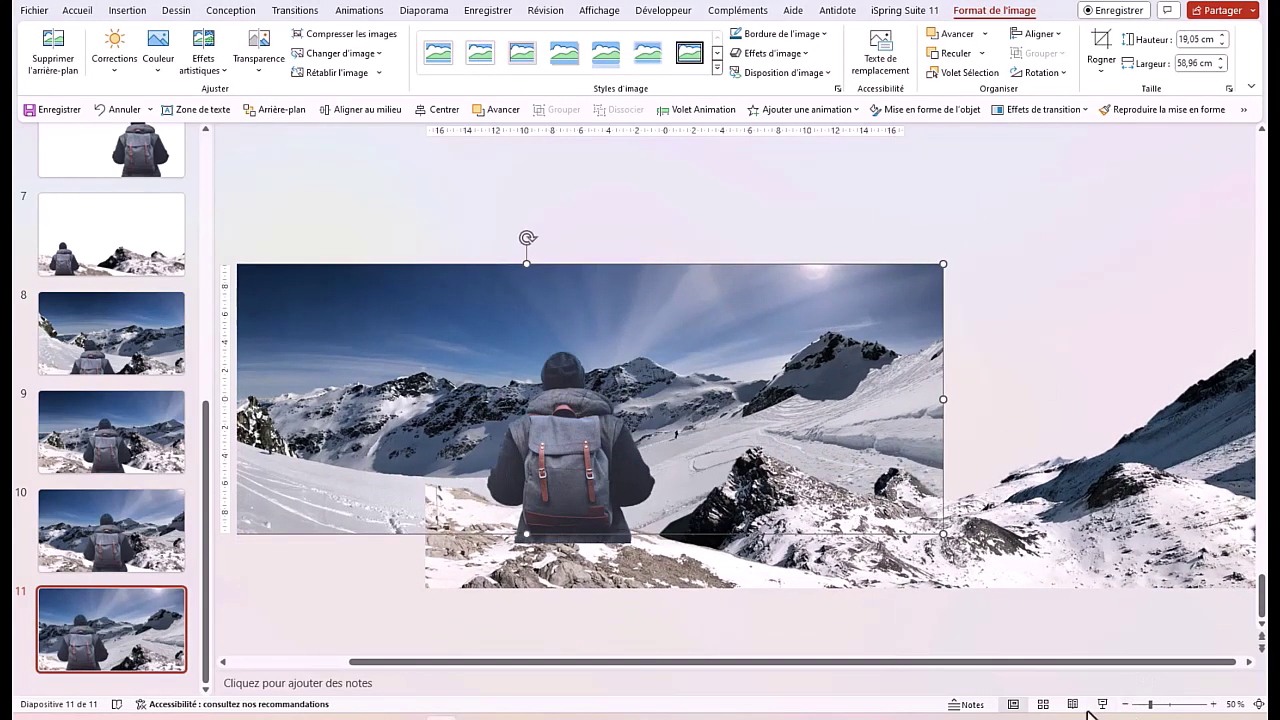
Step: Preview slide 11 full screen, then go back to slide 8
left_click(1101, 704)
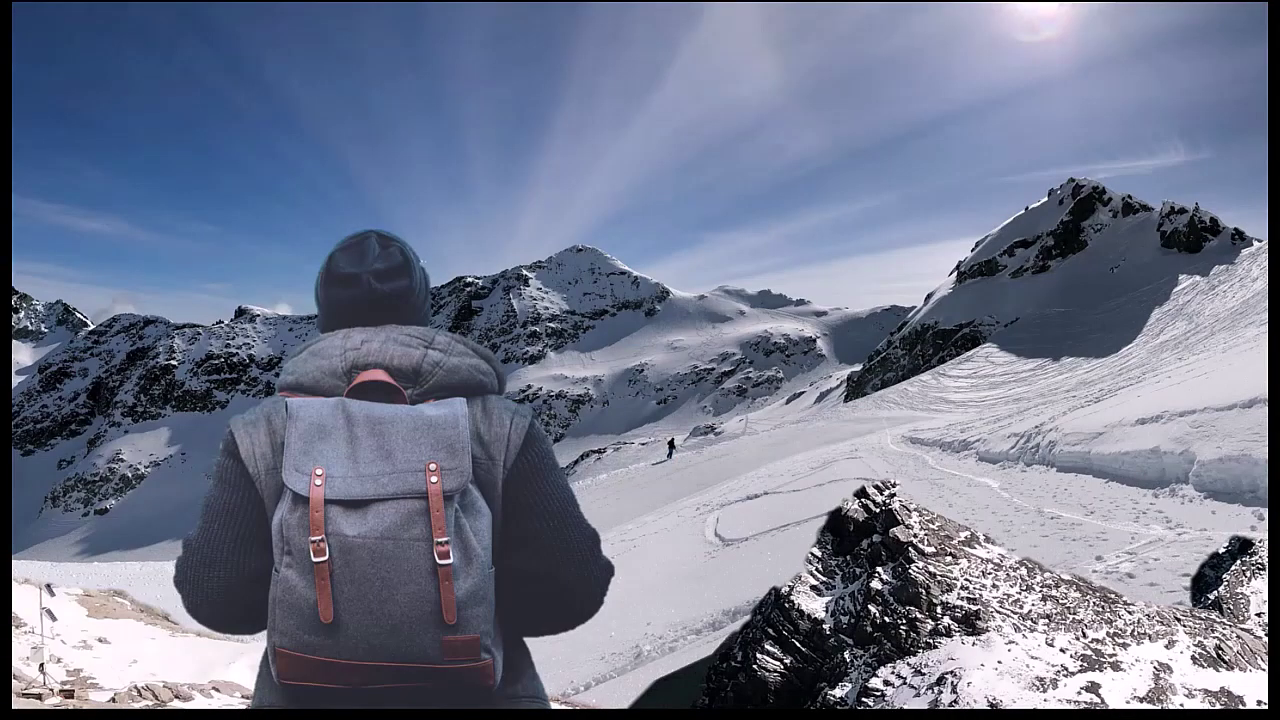
key("Escape")
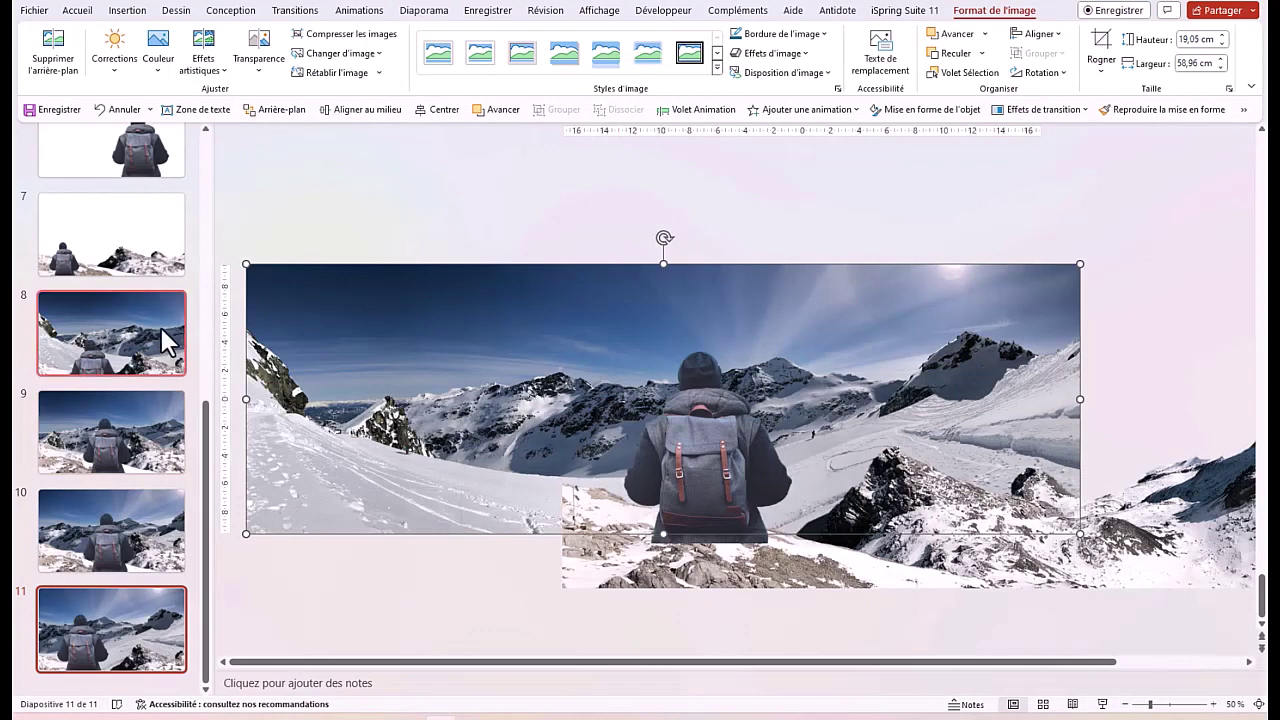
left_click(160, 326)
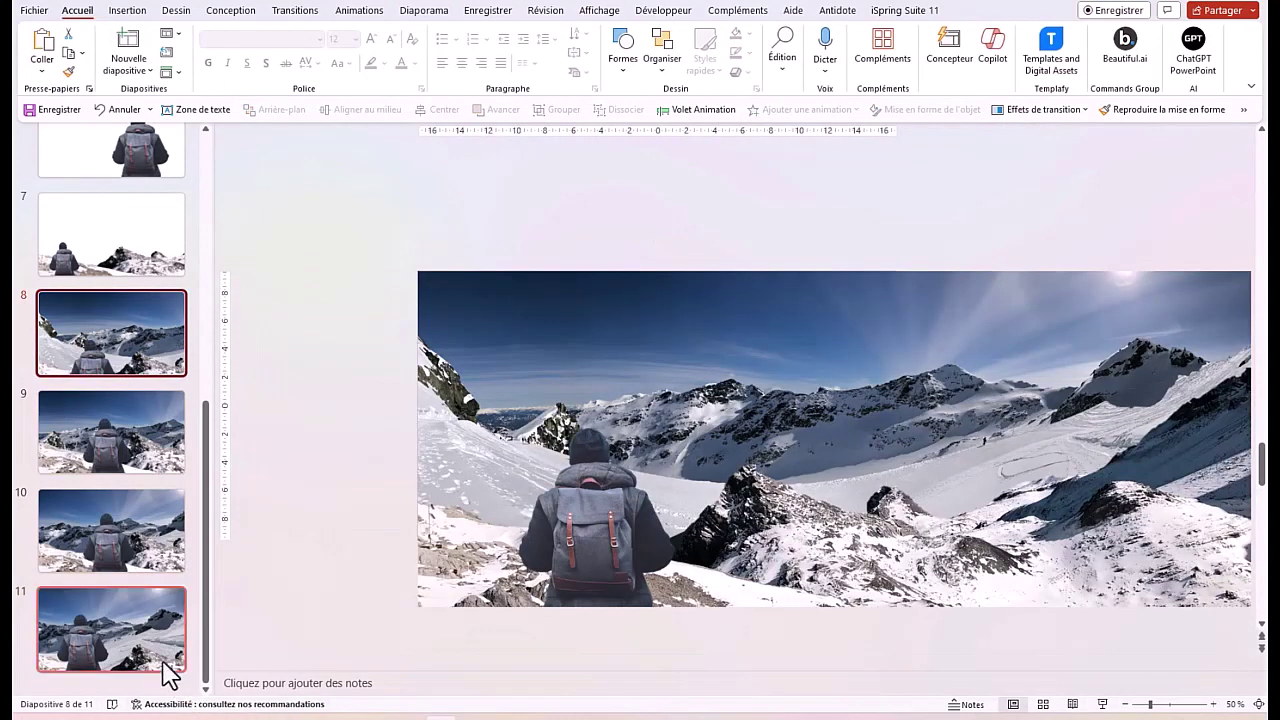
Step: Select slides 8–11 and apply the Morph transition to them
left_click(160, 540, "shift")
left_click(155, 643, "shift")
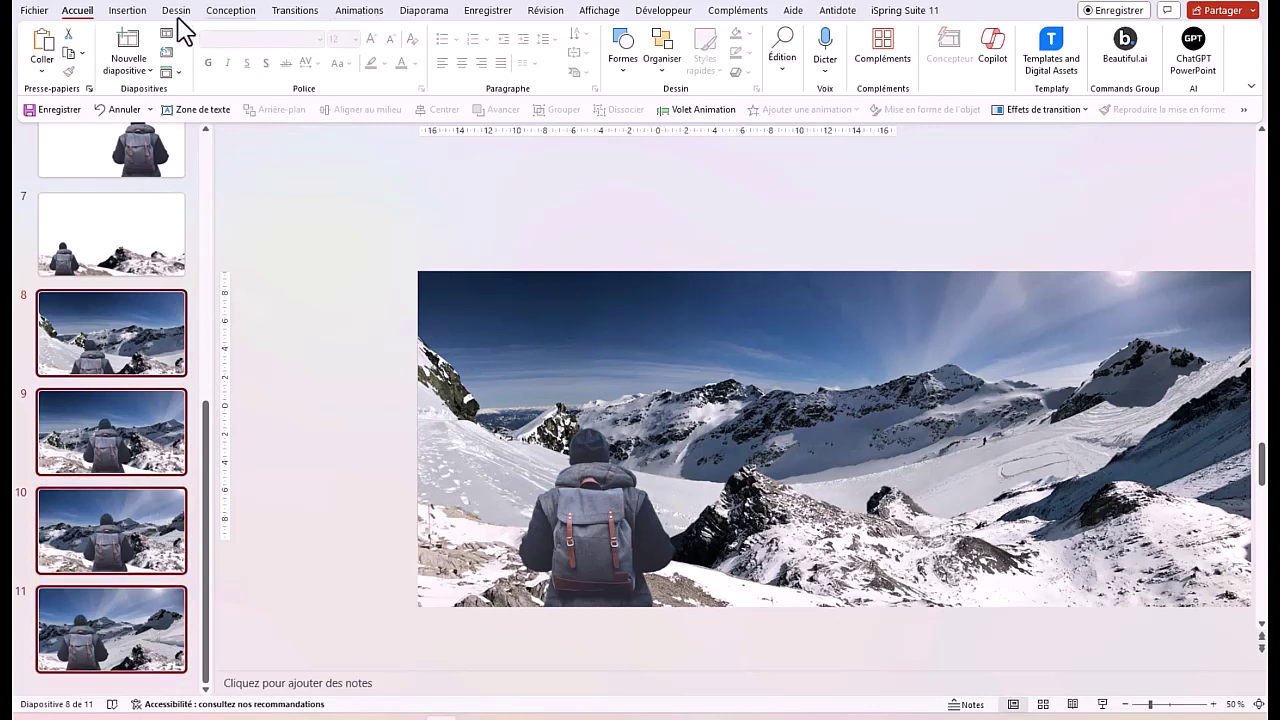
left_click(296, 12)
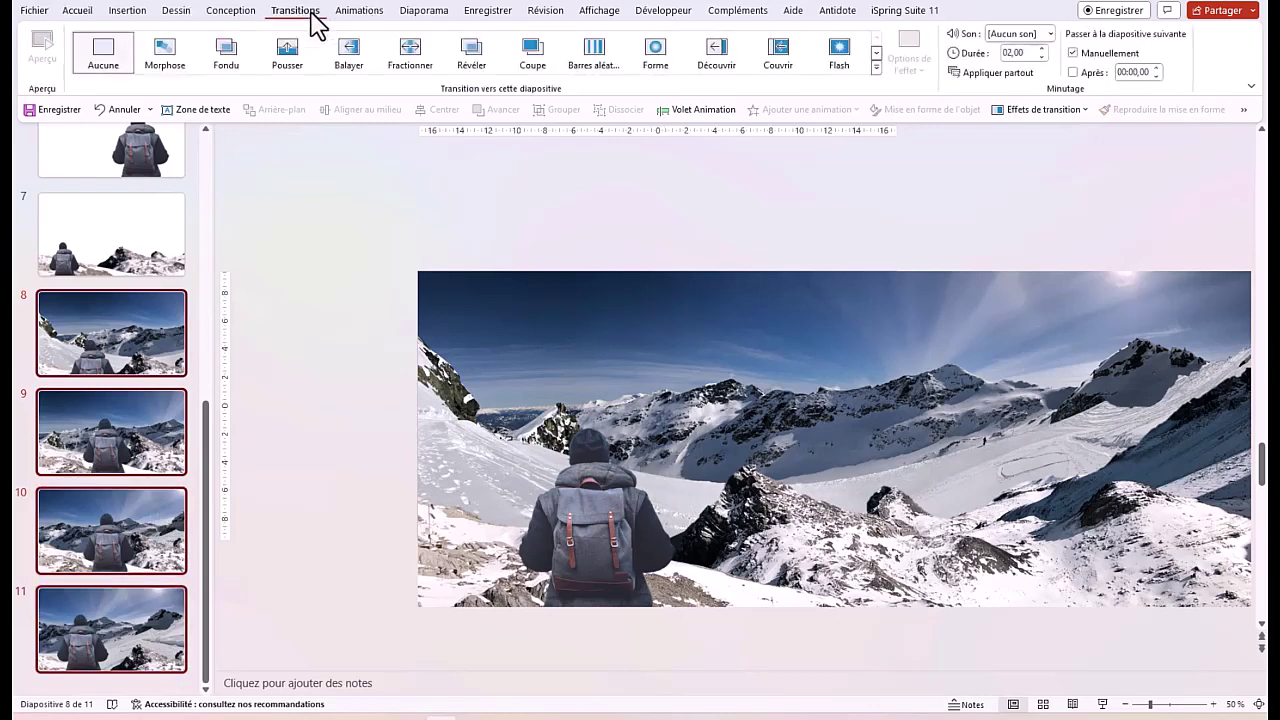
left_click(168, 62)
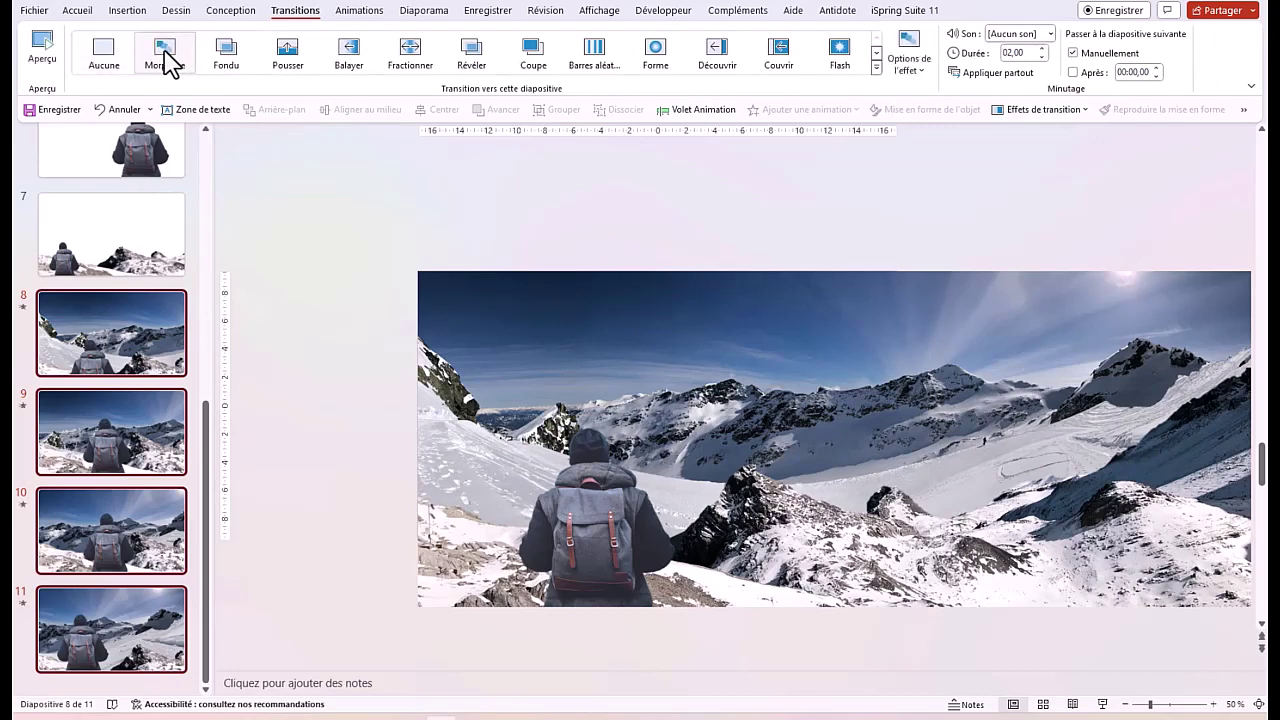
Step: Set slide 8's transition duration to 02,00 with automatic advance after 00:00,00
left_click(1041, 48)
type("08")
left_click(985, 177)
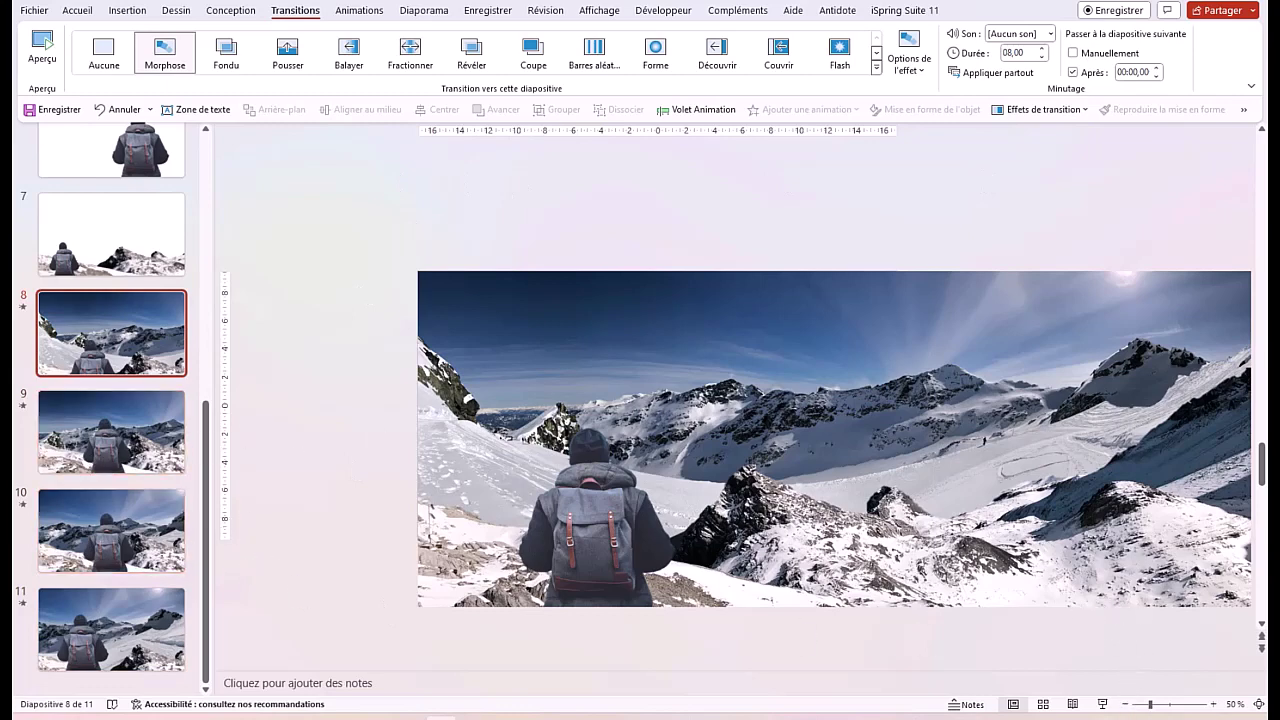
left_click(136, 338)
type("02")
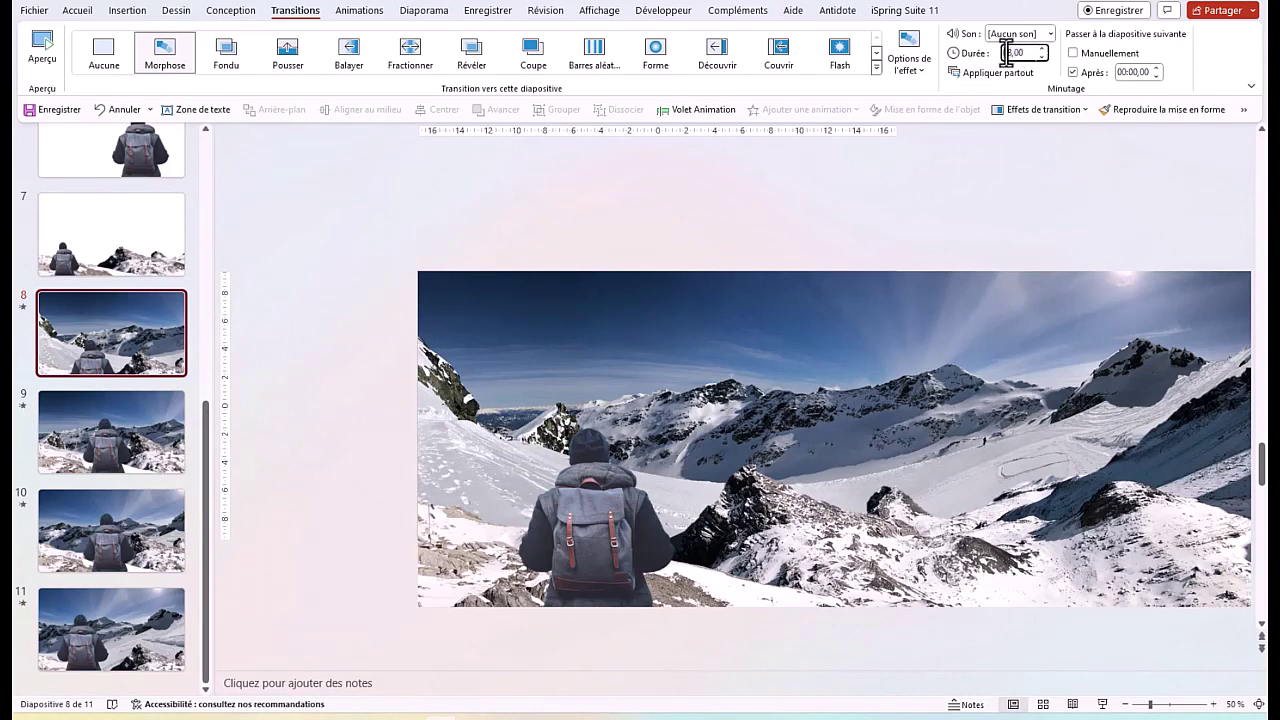
left_click(712, 238)
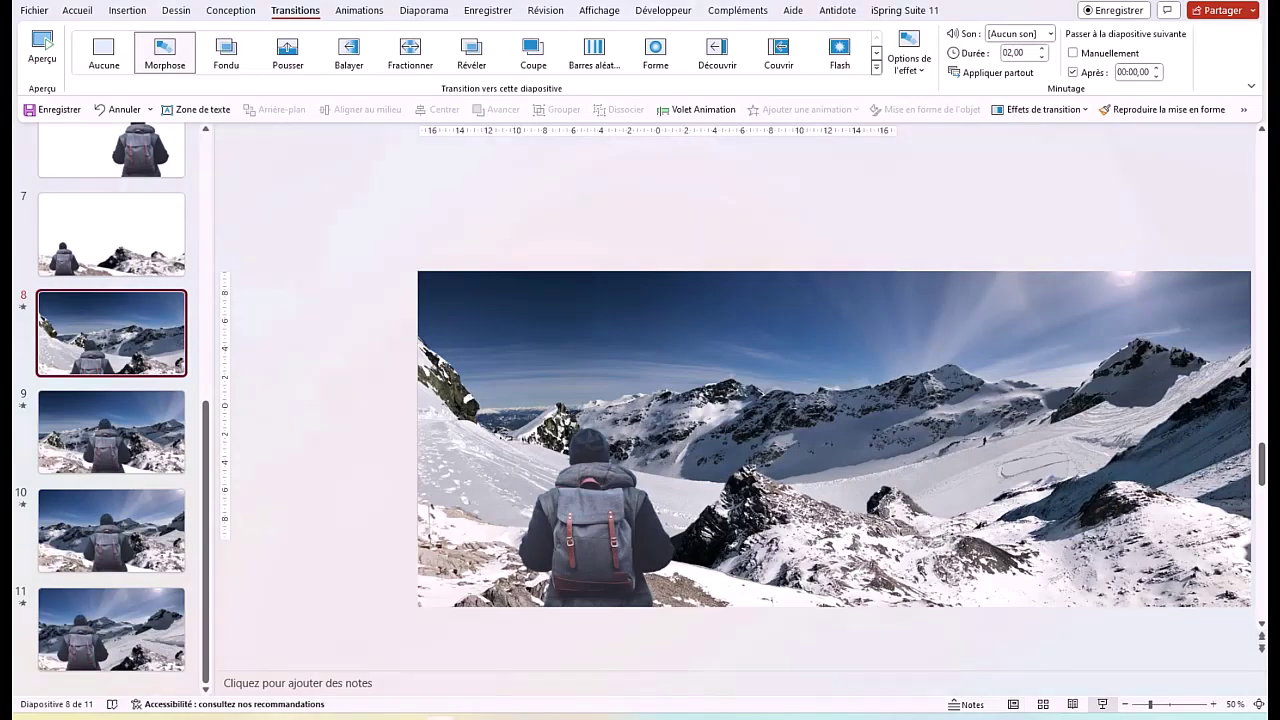
Step: Start the slideshow from slide 8 to watch the Morph transitions across the mountain panorama
key("shift+F5")
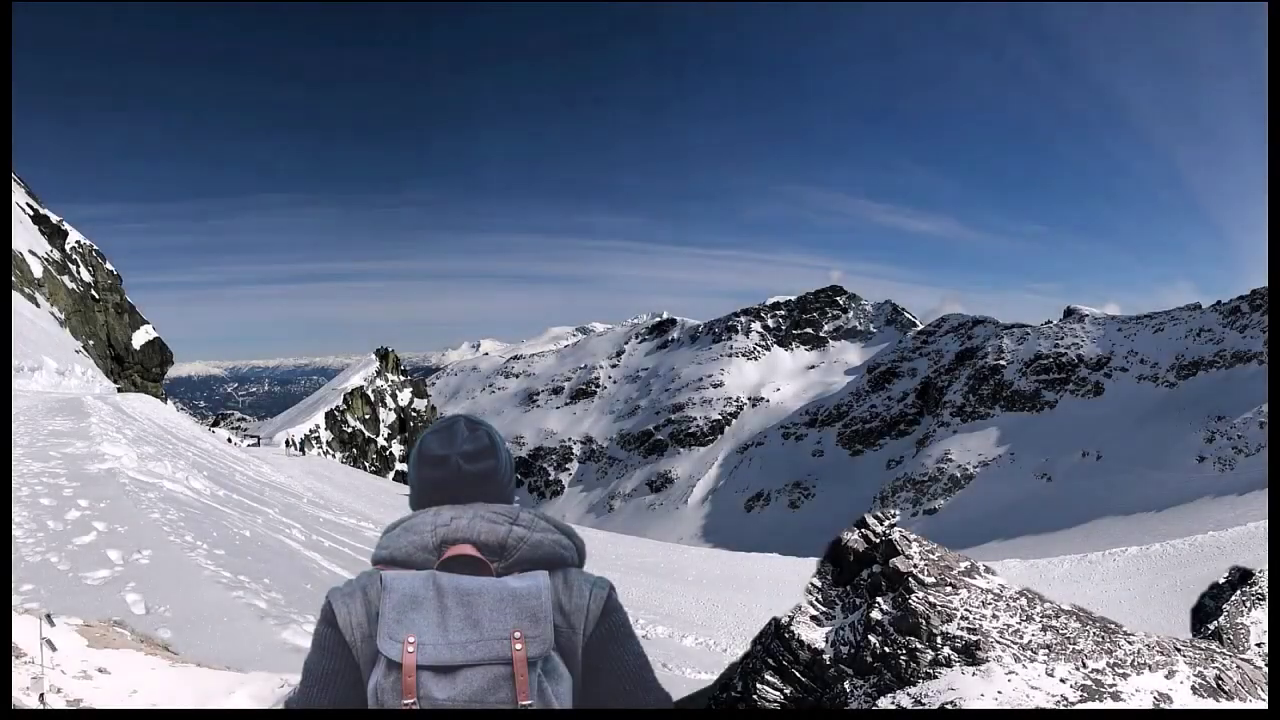